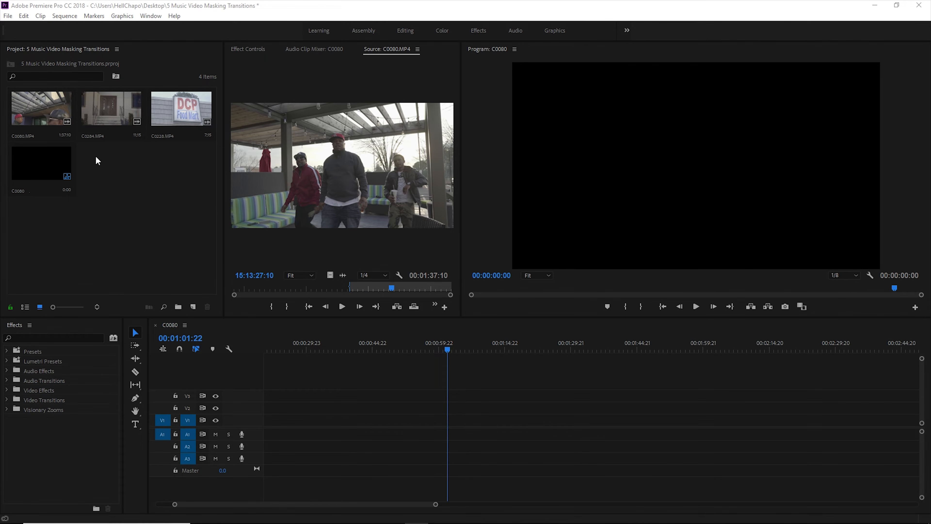
Place only the video of C0080.MP4 on track V1 and play the sequence from the clip's start
{"action": "left_click_drag", "start_coordinate": [330, 275], "coordinate": [424, 422]}
{"action": "left_click", "coordinate": [422, 348]}
{"action": "key", "text": "space"}
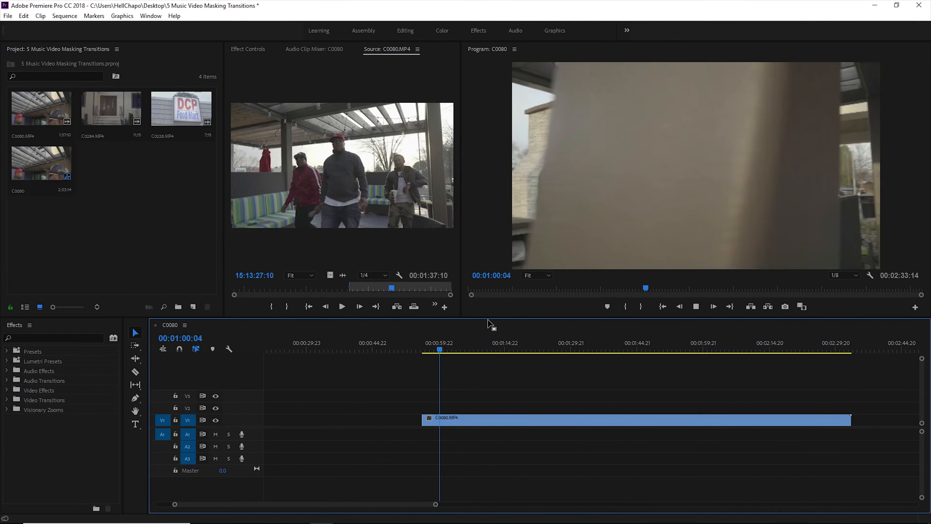
Split the C0080.MP4 clip on V1 at 00:01:01:22 and replay the section before the cut
{"action": "key", "text": "space"}
{"action": "key", "text": "c"}
{"action": "left_click", "coordinate": [447, 422]}
{"action": "key", "text": "v"}
{"action": "left_click", "coordinate": [433, 344]}
{"action": "key", "text": "space"}
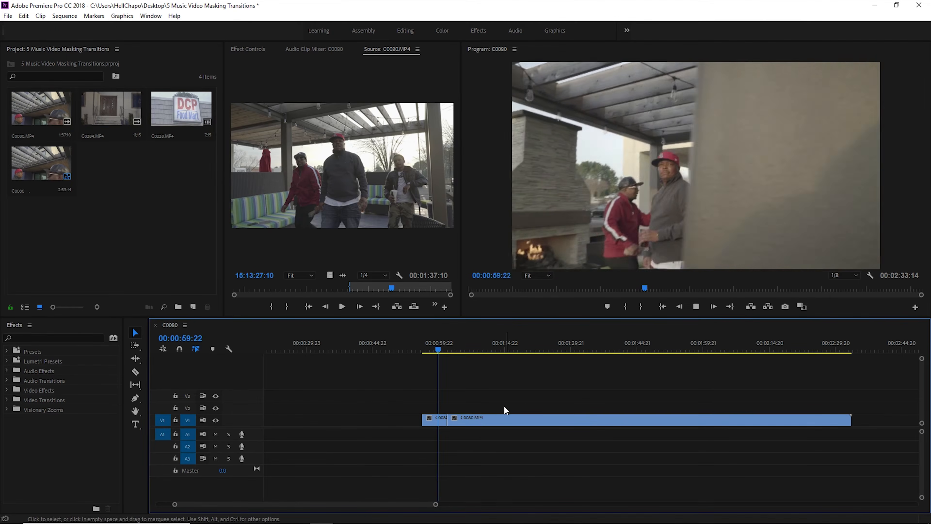
Delete the long C0080.MP4 section after the cut and save the project
{"action": "left_click", "coordinate": [473, 420]}
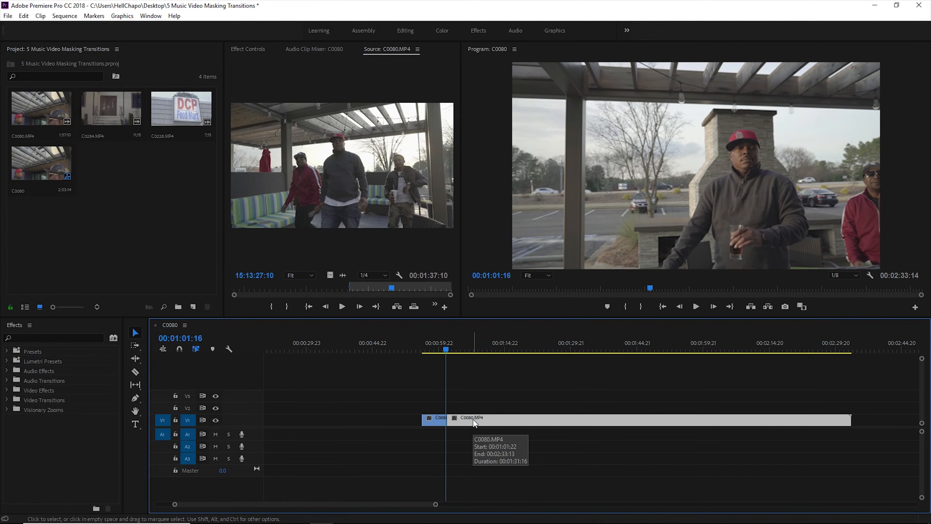
{"action": "key", "text": "Delete"}
{"action": "key", "text": "ctrl+s"}
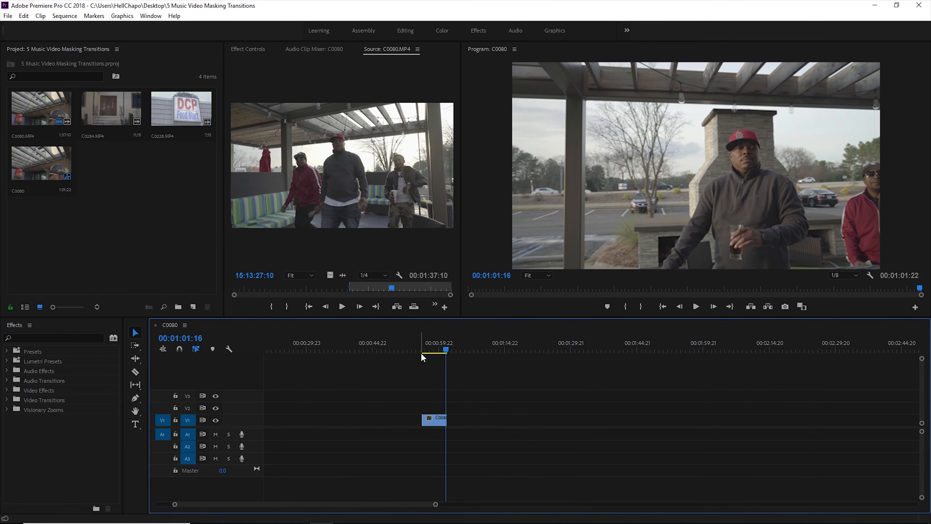
Move the trimmed C0080.MP4 clip up to track V3 and place only the video of C0228.MP4 on V2, overlapping its end
{"action": "left_click", "coordinate": [440, 347]}
{"action": "left_click_drag", "start_coordinate": [435, 418], "coordinate": [434, 395]}
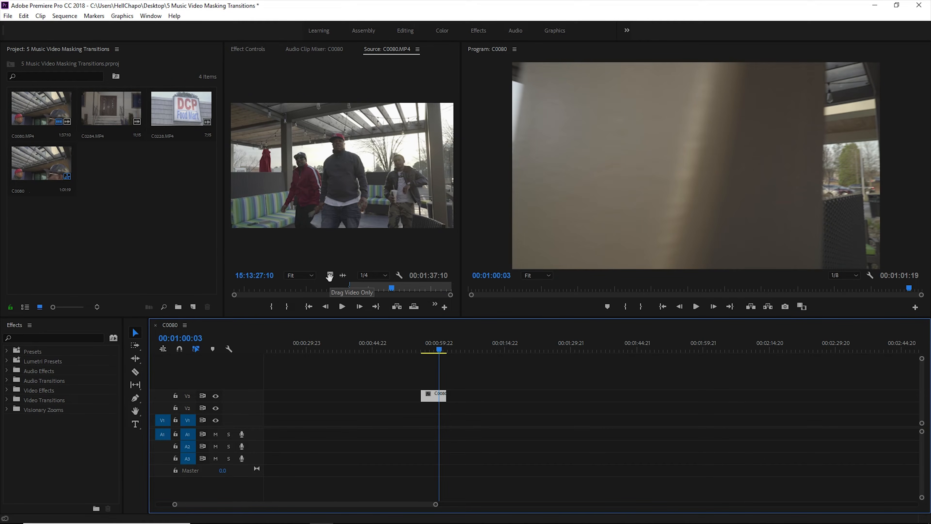
{"action": "left_click", "coordinate": [187, 115]}
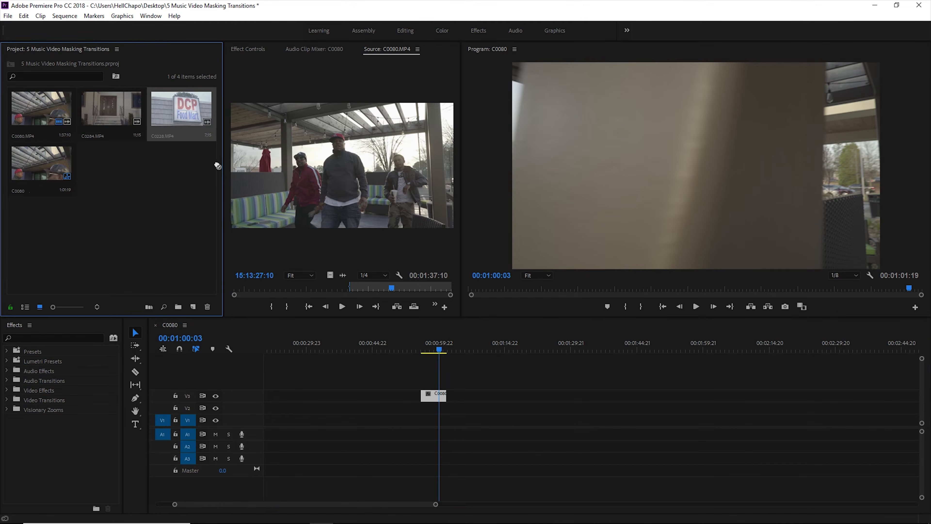
{"action": "double_click", "coordinate": [182, 111]}
{"action": "left_click_drag", "start_coordinate": [330, 275], "coordinate": [432, 412]}
{"action": "left_click_drag", "start_coordinate": [436, 505], "coordinate": [382, 501]}
{"action": "left_click_drag", "start_coordinate": [589, 410], "coordinate": [609, 411]}
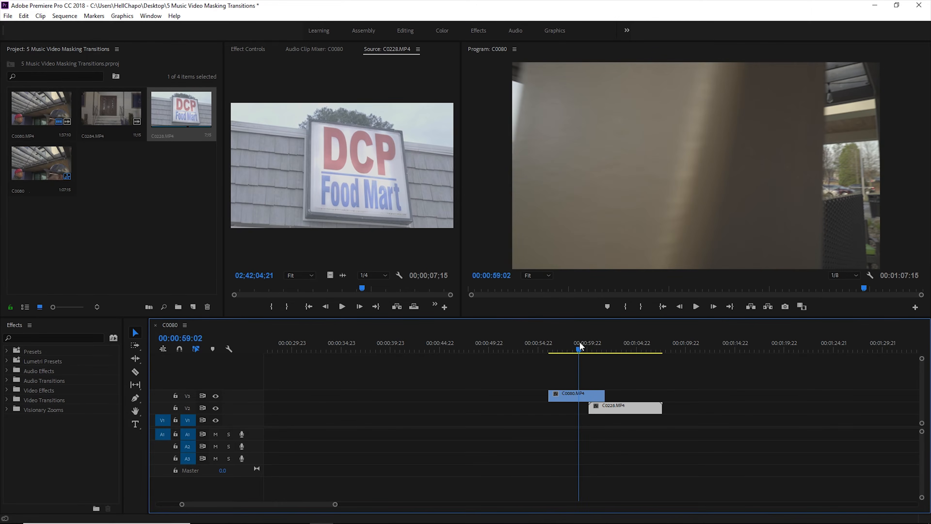
Park the playhead at 00:01:00:00, where the passing wall's trailing edge enters the frame in C0080.MP4
{"action": "left_click", "coordinate": [579, 342]}
{"action": "key", "text": "space"}
{"action": "key", "text": "space"}
{"action": "left_click_drag", "start_coordinate": [588, 350], "coordinate": [589, 345]}
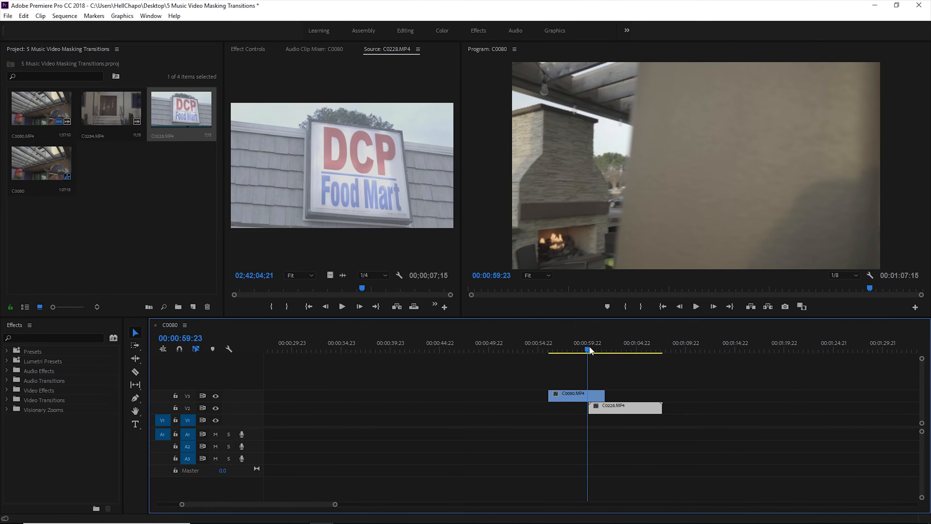
{"action": "key", "text": "Right"}
{"action": "key", "text": "Right"}
{"action": "key", "text": "Left"}
{"action": "key", "text": "Left"}
{"action": "key", "text": "Right"}
{"action": "key", "text": "Left"}
{"action": "key", "text": "Right"}
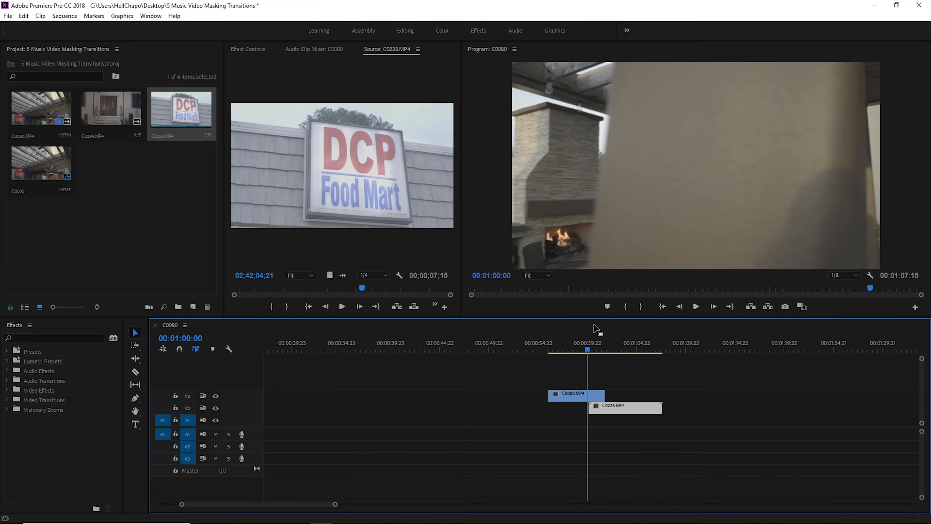
Draw a free-draw Bezier opacity mask on the C0080.MP4 clip around the sliver beyond the wall's trailing edge, and invert it
{"action": "double_click", "coordinate": [593, 395]}
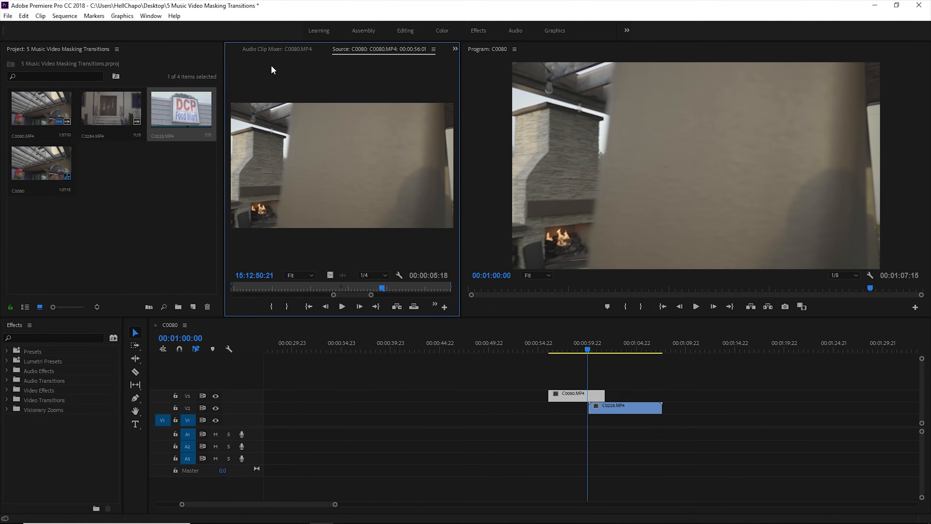
{"action": "left_click", "coordinate": [231, 48]}
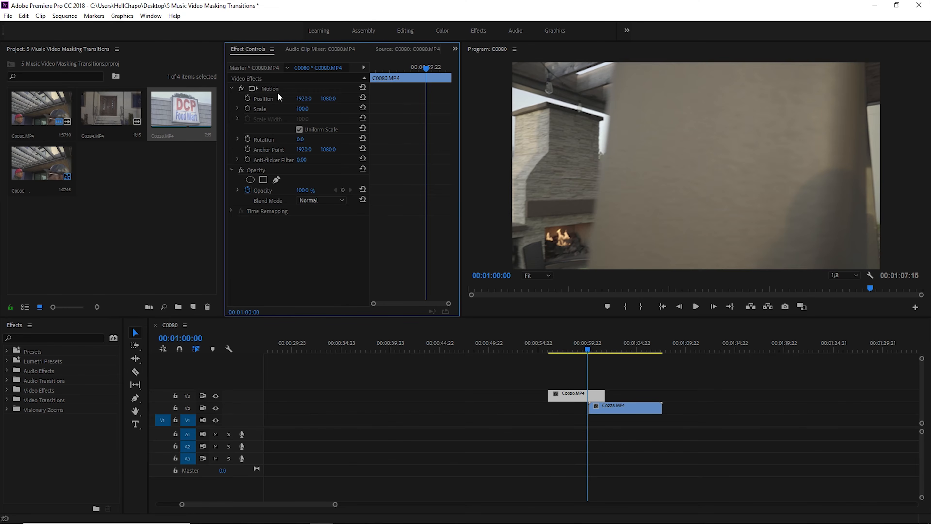
{"action": "left_click", "coordinate": [231, 89]}
{"action": "left_click", "coordinate": [232, 99]}
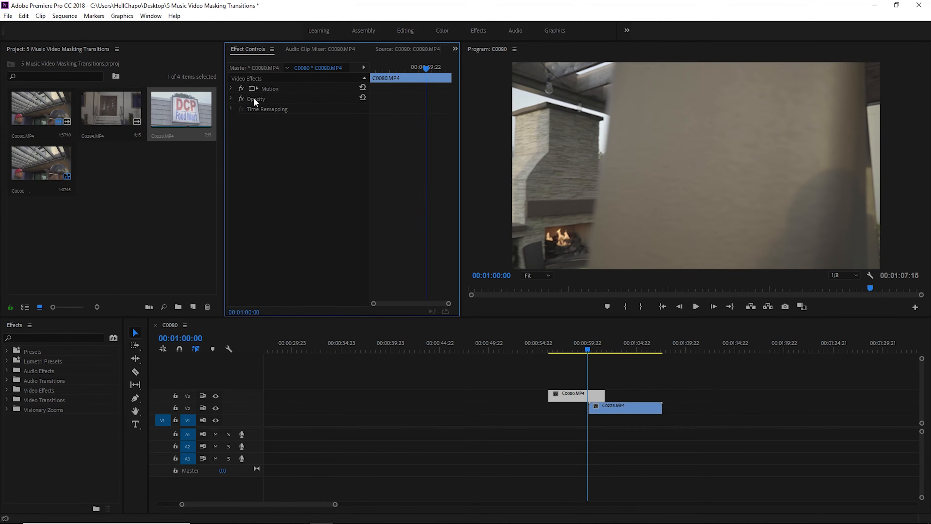
{"action": "left_click", "coordinate": [231, 98]}
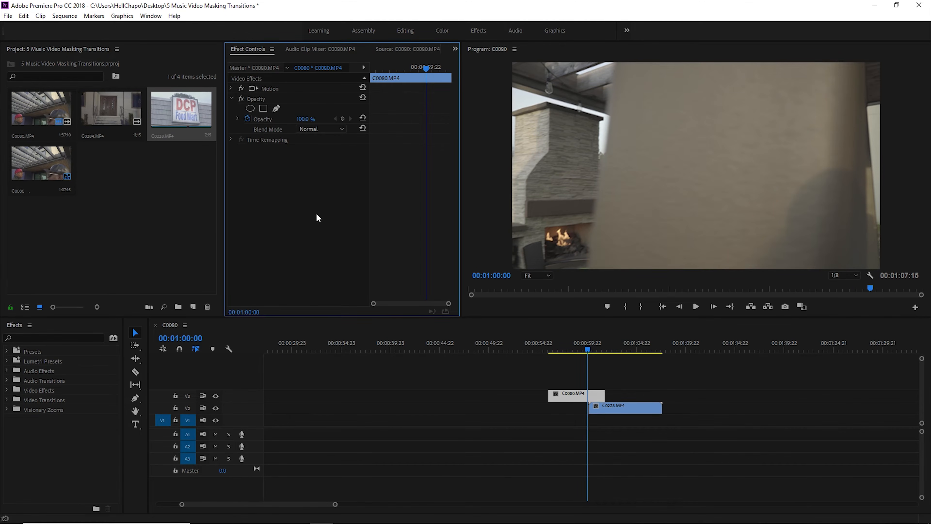
{"action": "left_click", "coordinate": [277, 108]}
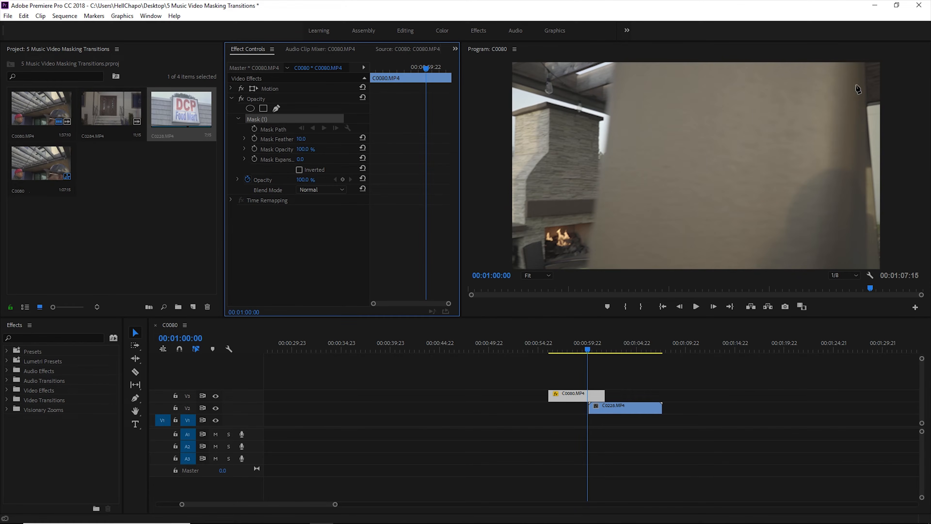
{"action": "left_click", "coordinate": [866, 63]}
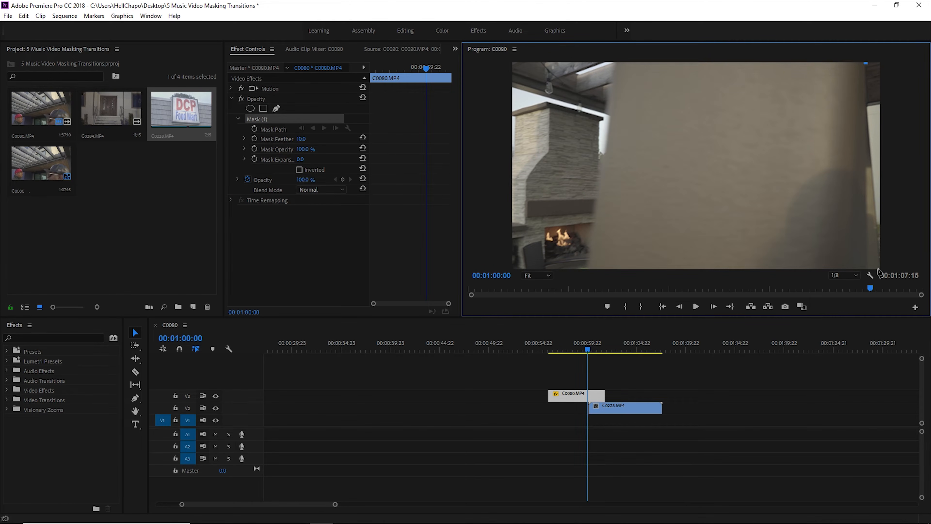
{"action": "left_click", "coordinate": [886, 268]}
{"action": "left_click_drag", "start_coordinate": [891, 274], "coordinate": [890, 272]}
{"action": "left_click", "coordinate": [883, 63]}
{"action": "left_click", "coordinate": [866, 64]}
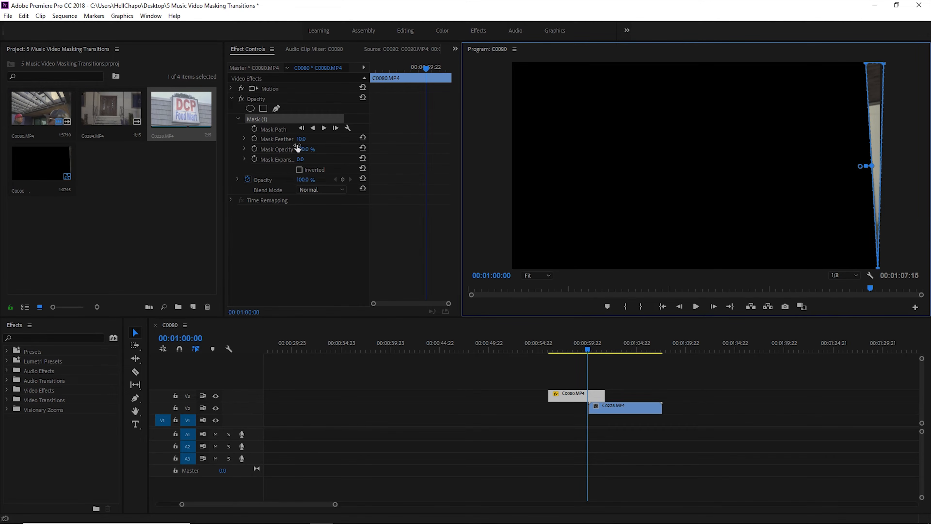
{"action": "left_click", "coordinate": [298, 167]}
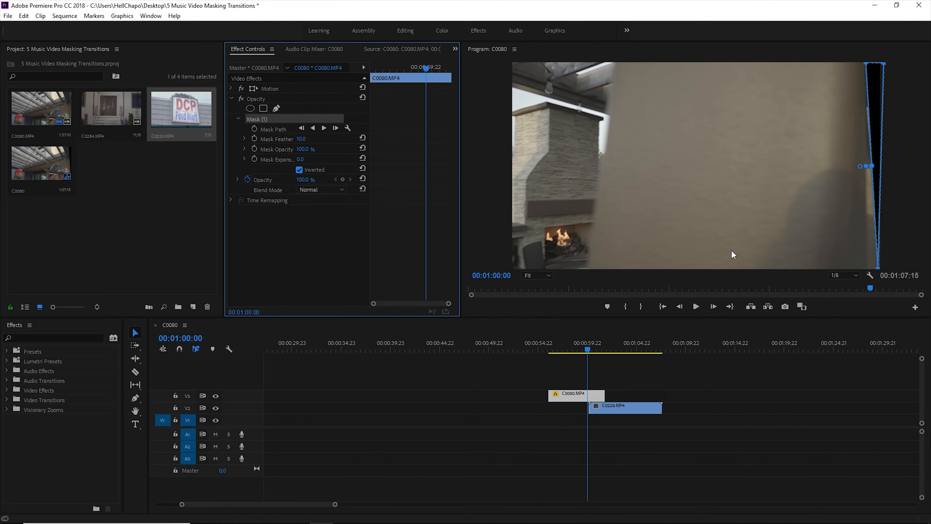
Shift C0228.MP4 slightly earlier on V2 and fit it to the frame size so it fills the masked area, previewing the overlap
{"action": "left_click", "coordinate": [603, 409]}
{"action": "left_click_drag", "start_coordinate": [603, 410], "coordinate": [610, 411]}
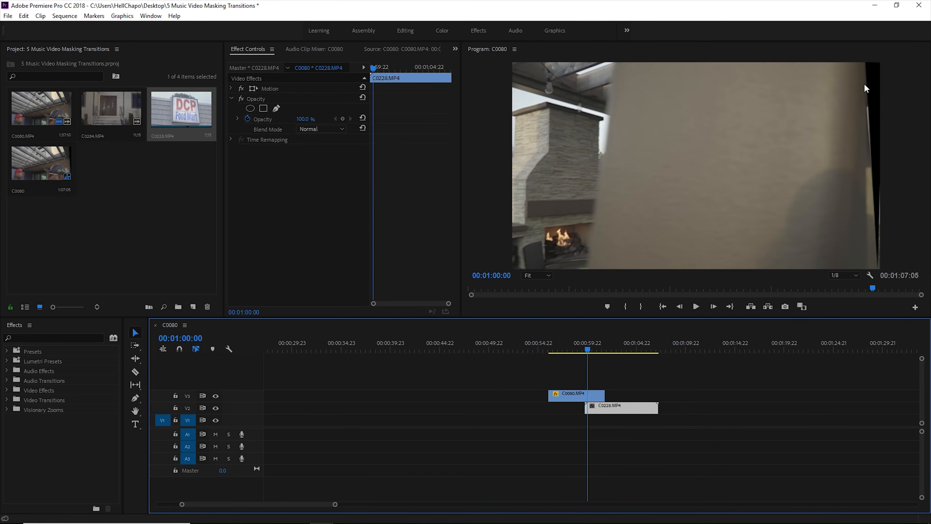
{"action": "right_click", "coordinate": [599, 407]}
{"action": "left_click", "coordinate": [656, 410]}
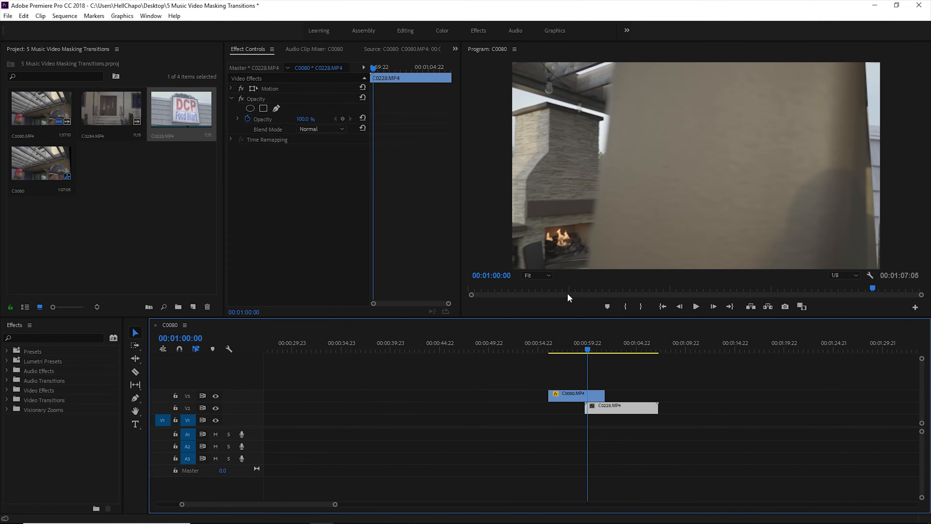
{"action": "left_click", "coordinate": [585, 347]}
{"action": "key", "text": "space"}
{"action": "key", "text": "space"}
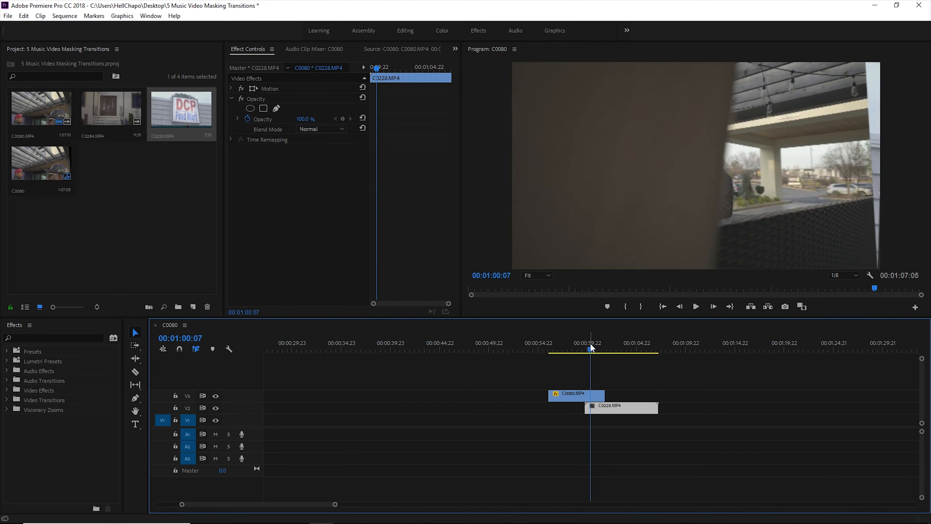
Start keyframing Mask Path, Mask Feather, Mask Opacity and Mask Expansion on the C0080.MP4 mask at 00:00:59:17
{"action": "left_click_drag", "start_coordinate": [590, 348], "coordinate": [586, 348]}
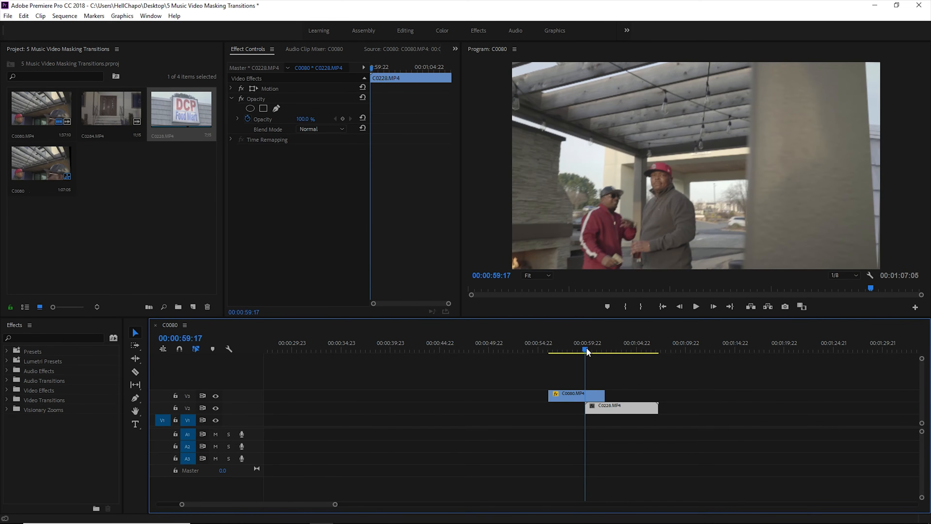
{"action": "left_click", "coordinate": [595, 396]}
{"action": "left_click", "coordinate": [267, 119]}
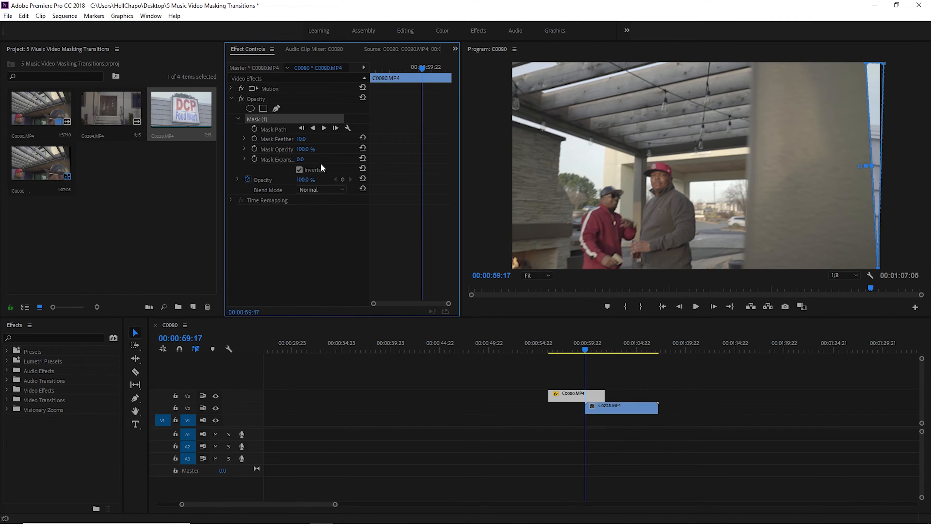
{"action": "left_click", "coordinate": [254, 128]}
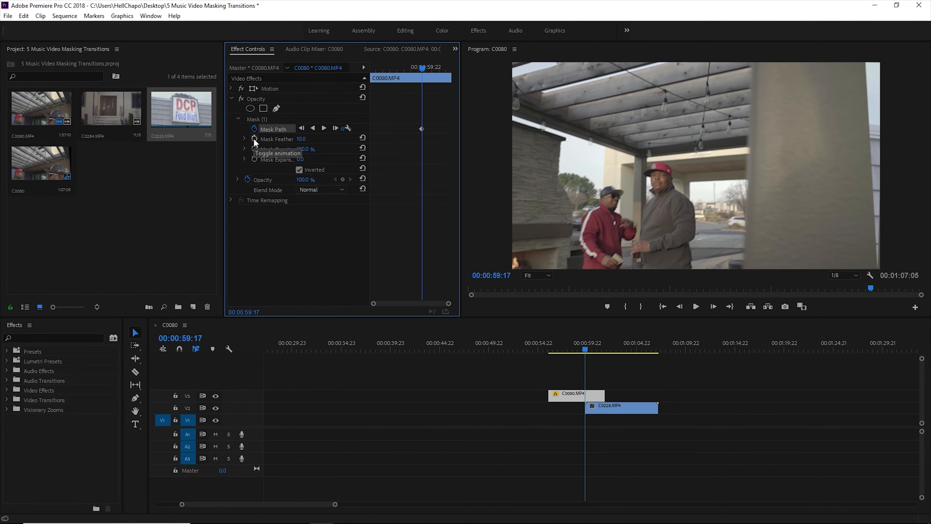
{"action": "left_click", "coordinate": [254, 139]}
{"action": "left_click", "coordinate": [254, 149]}
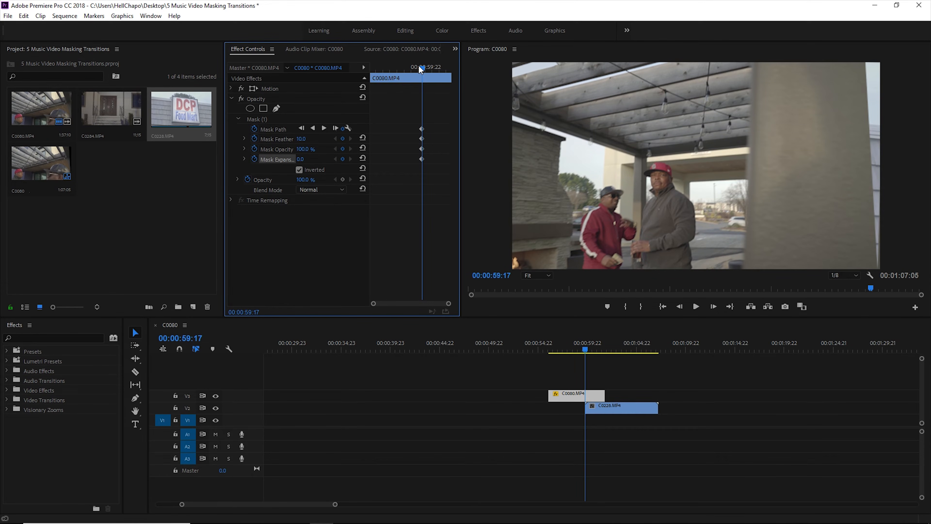
At 00:01:00:01, reshape the mask to follow the wall's trailing edge, with its outer corners extended beyond the frame
{"action": "key", "text": "Right"}
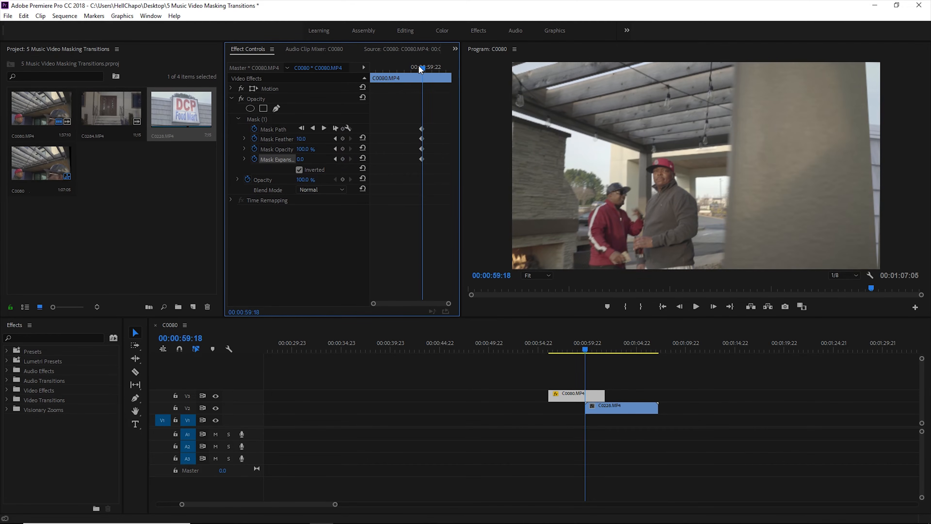
{"action": "key", "text": "Right"}
{"action": "key", "text": "Right"}
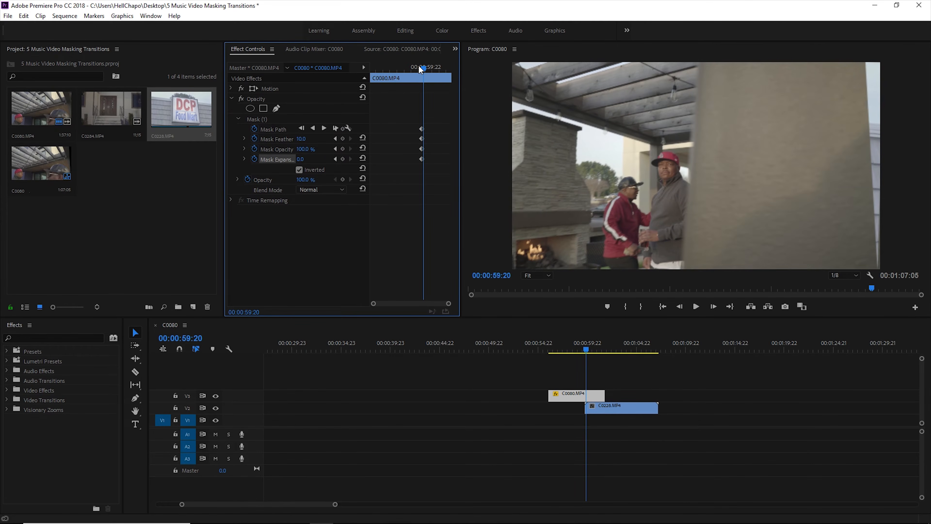
{"action": "key", "text": "Right"}
{"action": "key", "text": "Right"}
{"action": "key", "text": "Right"}
{"action": "key", "text": "Right"}
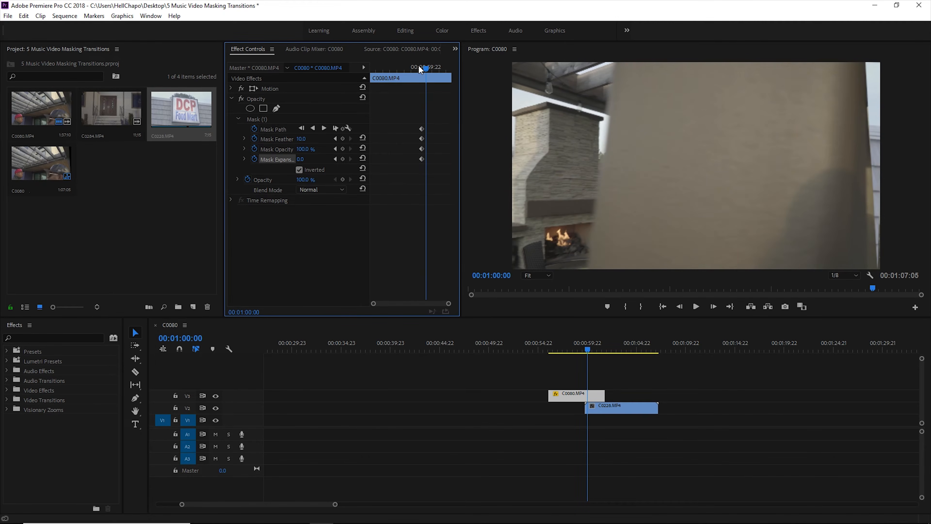
{"action": "key", "text": "Right"}
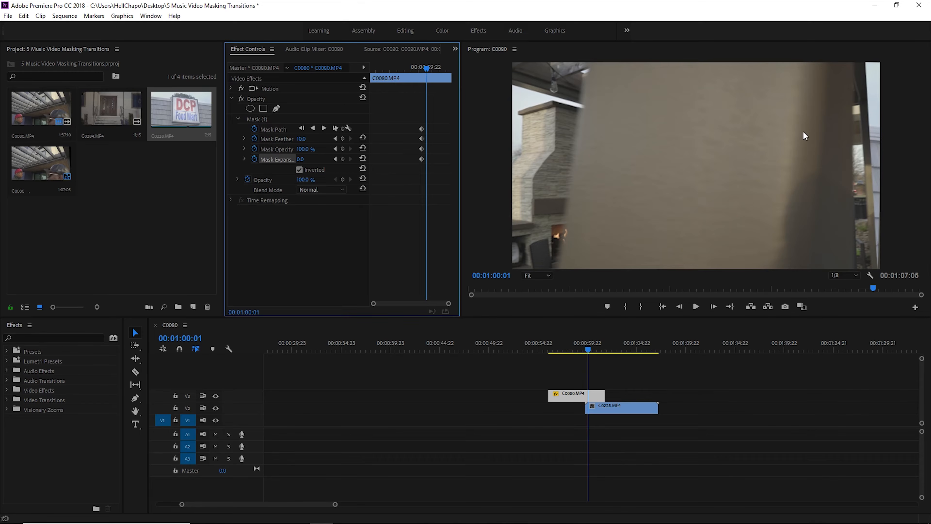
{"action": "left_click", "coordinate": [276, 119]}
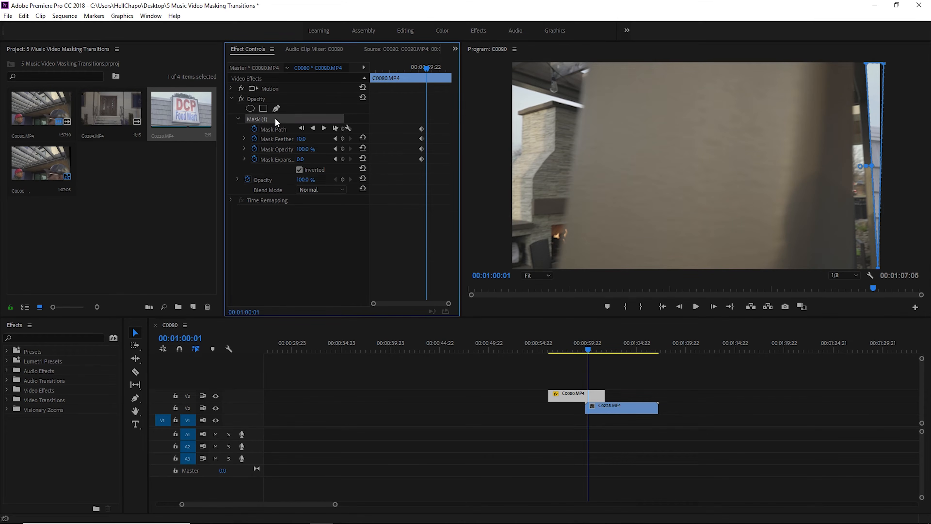
{"action": "left_click_drag", "start_coordinate": [868, 67], "coordinate": [853, 65]}
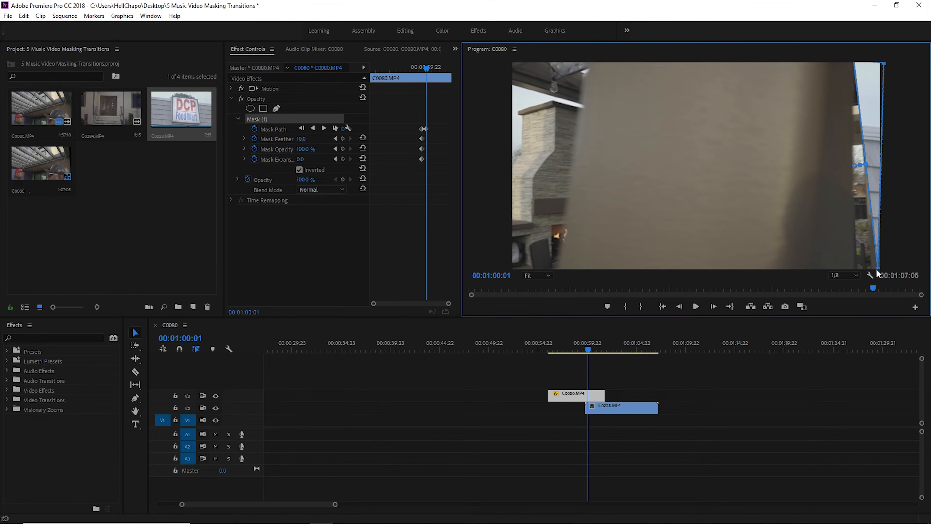
{"action": "left_click_drag", "start_coordinate": [878, 270], "coordinate": [924, 270]}
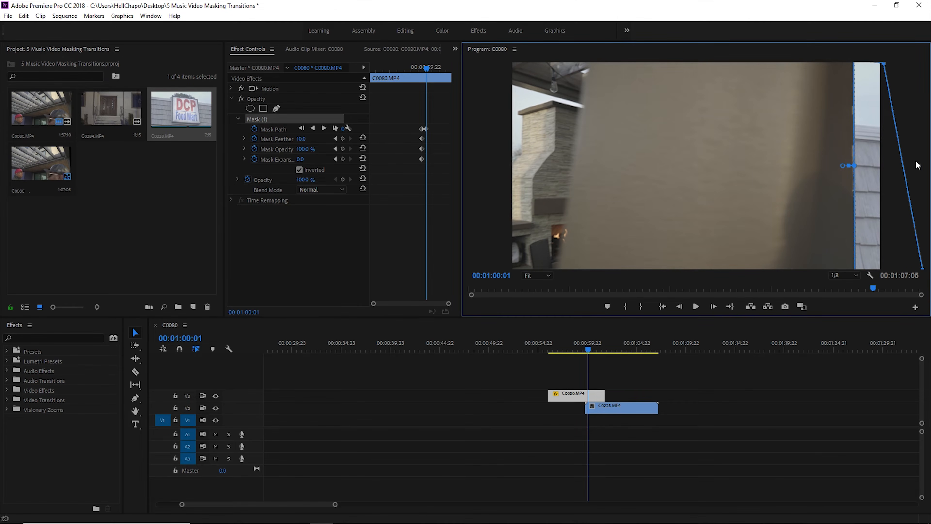
{"action": "left_click_drag", "start_coordinate": [884, 64], "coordinate": [922, 62]}
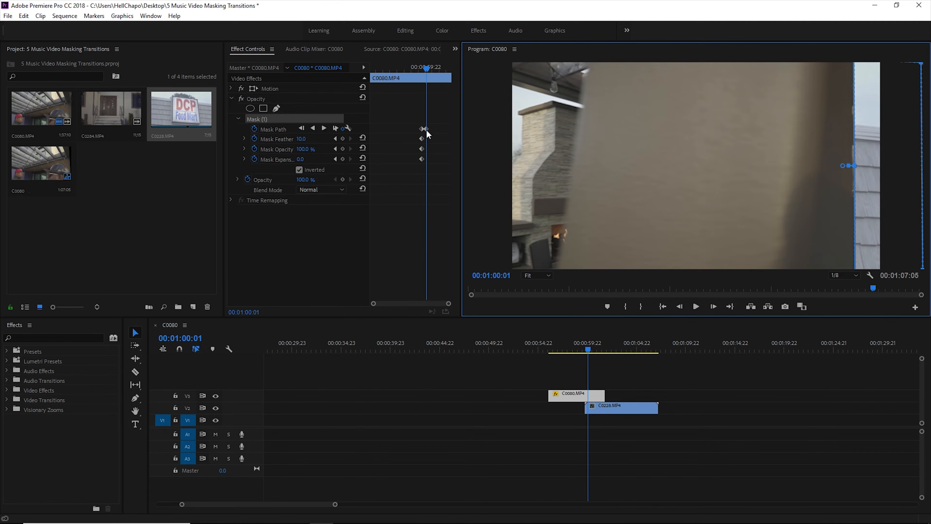
Check the mask frame by frame from 00:00:59:20 and, at 00:01:00:02, shift it onto the wall's trailing edge
{"action": "left_click", "coordinate": [424, 67]}
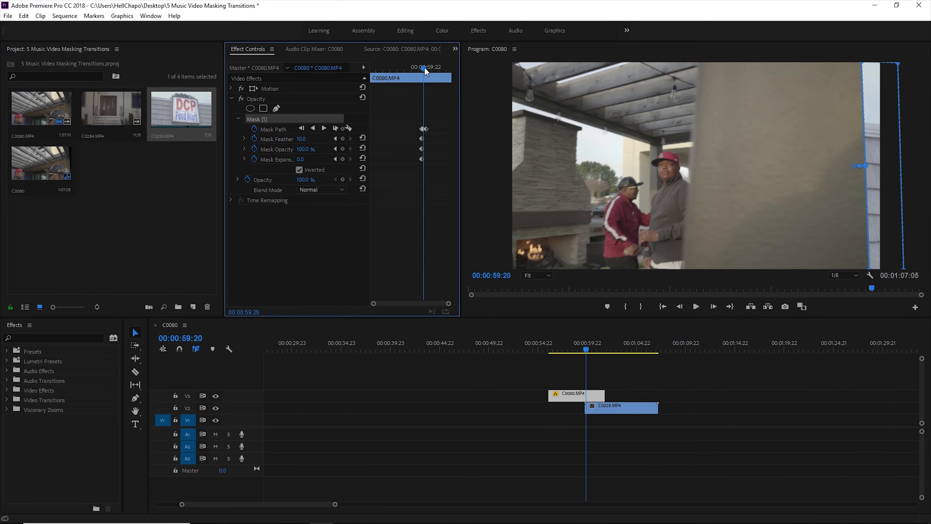
{"action": "key", "text": "Right"}
{"action": "key", "text": "Right"}
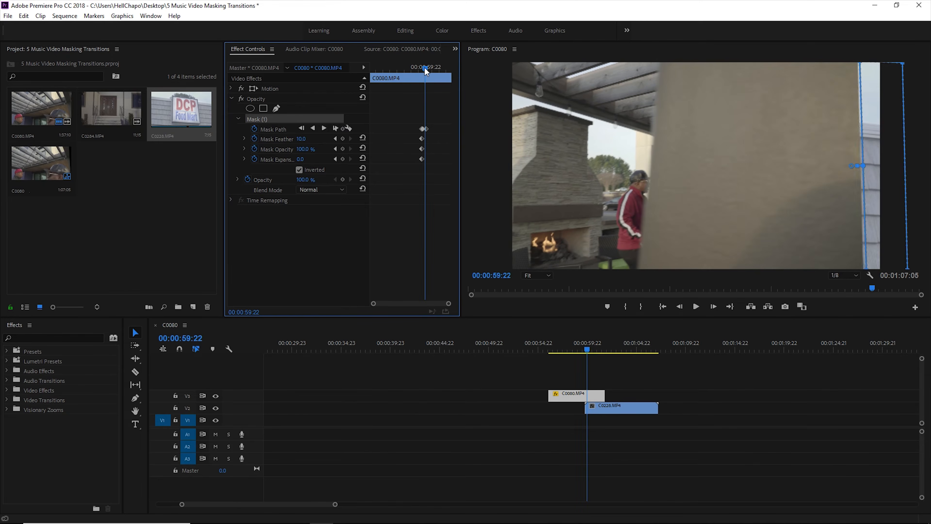
{"action": "key", "text": "Right"}
{"action": "key", "text": "Right"}
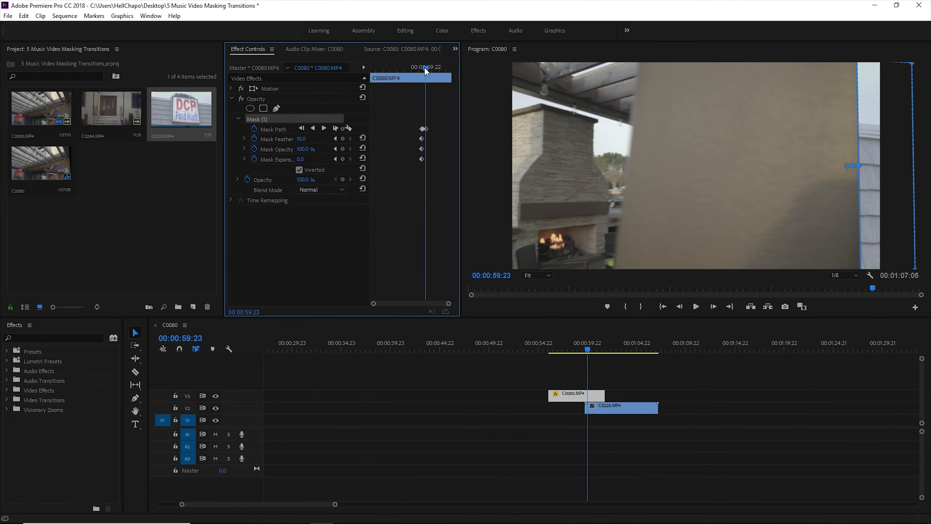
{"action": "key", "text": "Right"}
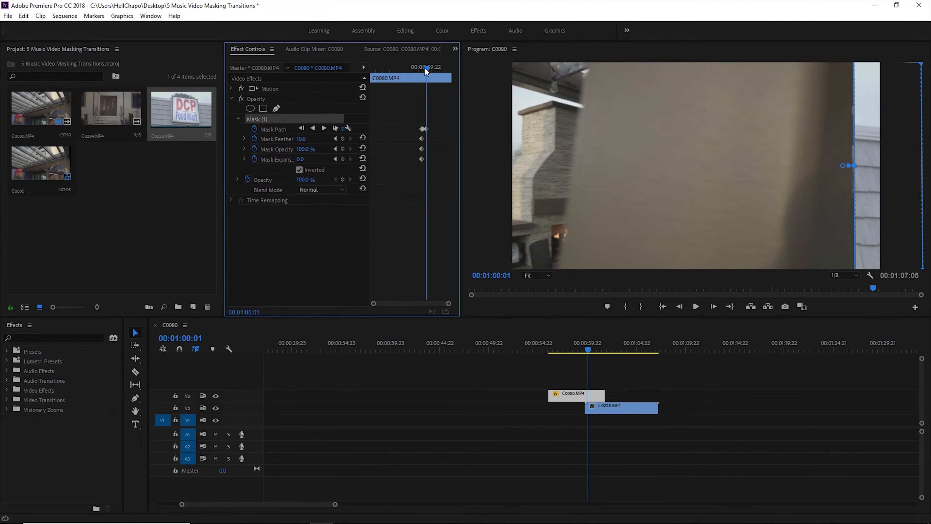
{"action": "key", "text": "Right"}
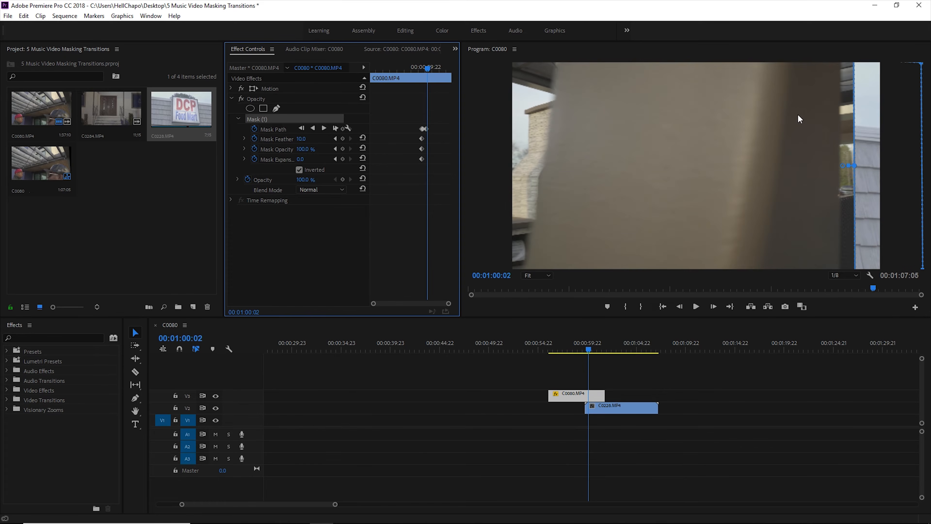
{"action": "left_click_drag", "start_coordinate": [878, 154], "coordinate": [863, 154]}
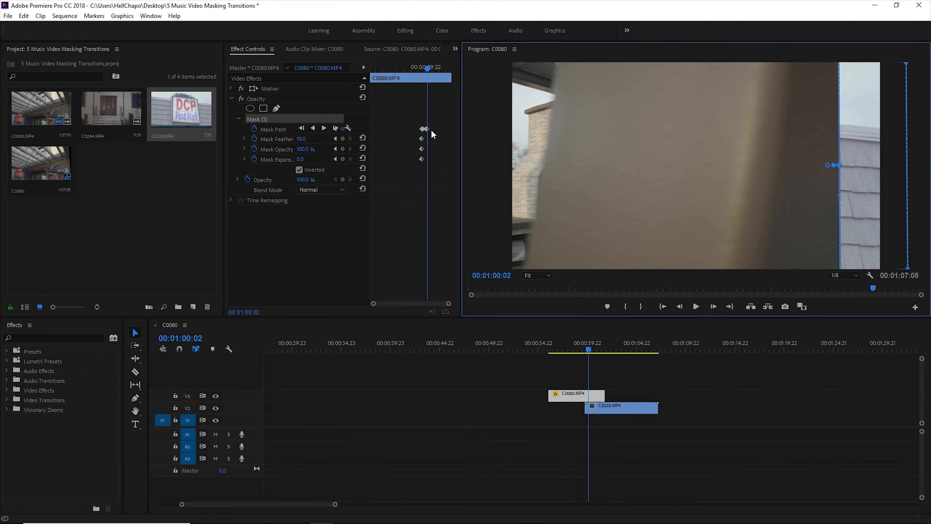
At 00:01:00:03, shift the whole mask further inward to line up with the wall's trailing edge
{"action": "left_click", "coordinate": [428, 68]}
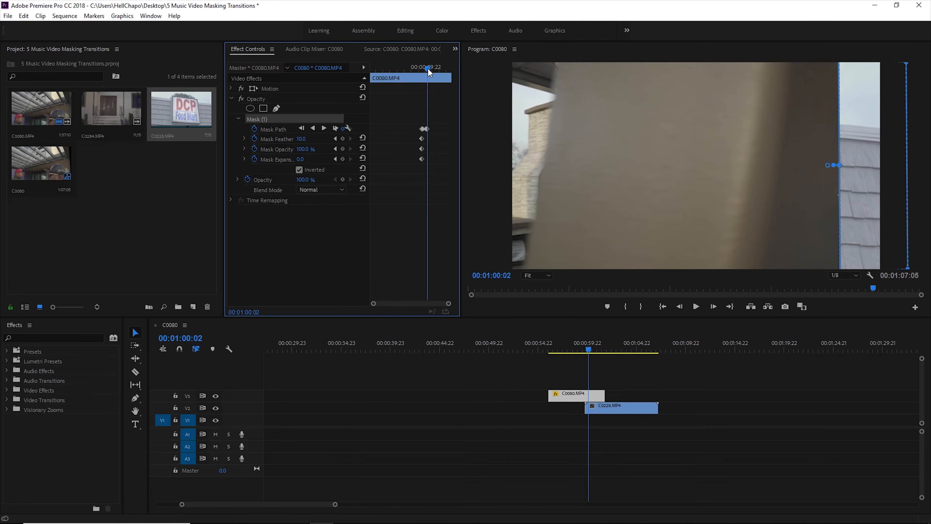
{"action": "key", "text": "Right"}
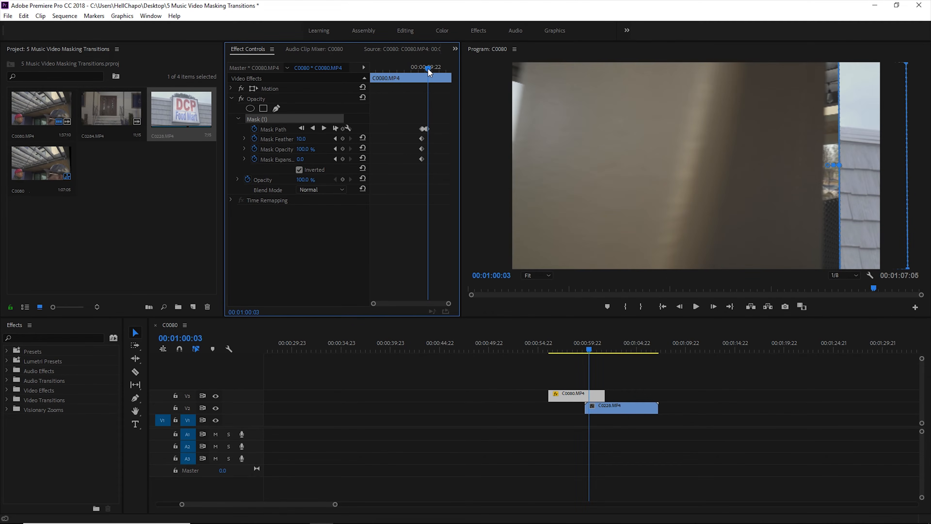
{"action": "left_click", "coordinate": [854, 157]}
{"action": "left_click_drag", "start_coordinate": [854, 156], "coordinate": [847, 156]}
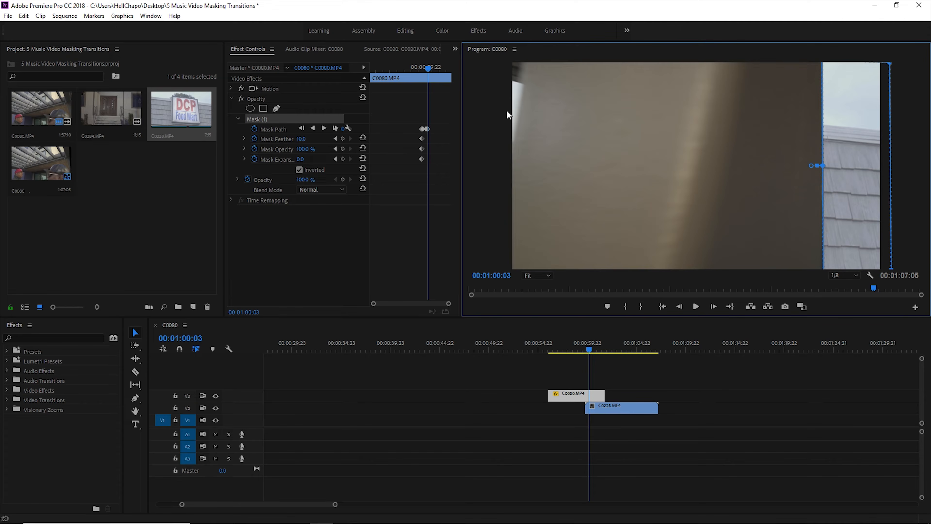
At 00:01:00:04, align the mask with the wall's edge and pull both outer corners beyond the frame
{"action": "left_click", "coordinate": [428, 71]}
{"action": "key", "text": "Right"}
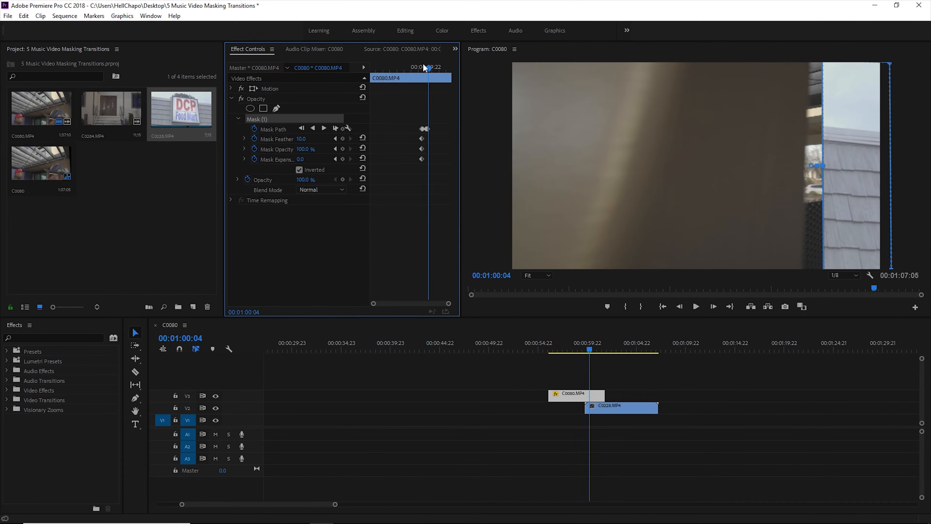
{"action": "left_click", "coordinate": [853, 173]}
{"action": "left_click_drag", "start_coordinate": [859, 178], "coordinate": [841, 175]}
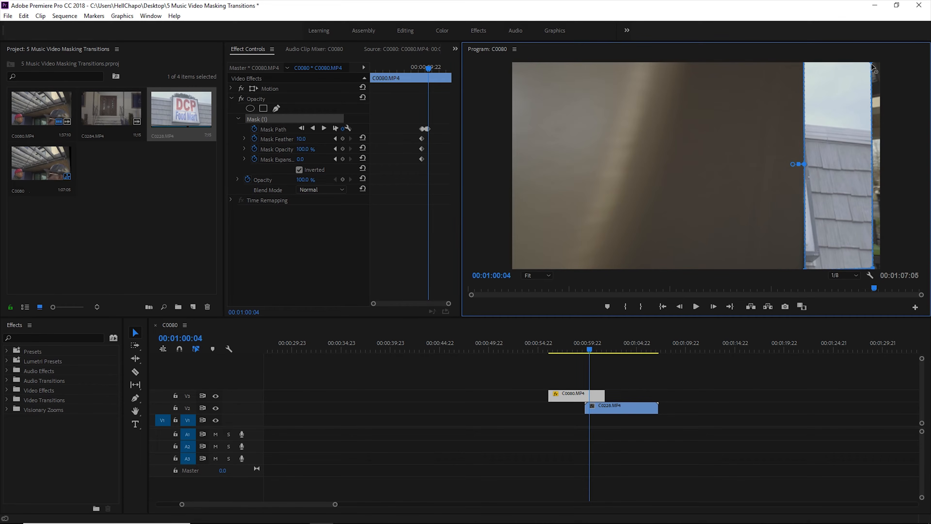
{"action": "left_click_drag", "start_coordinate": [872, 63], "coordinate": [888, 65]}
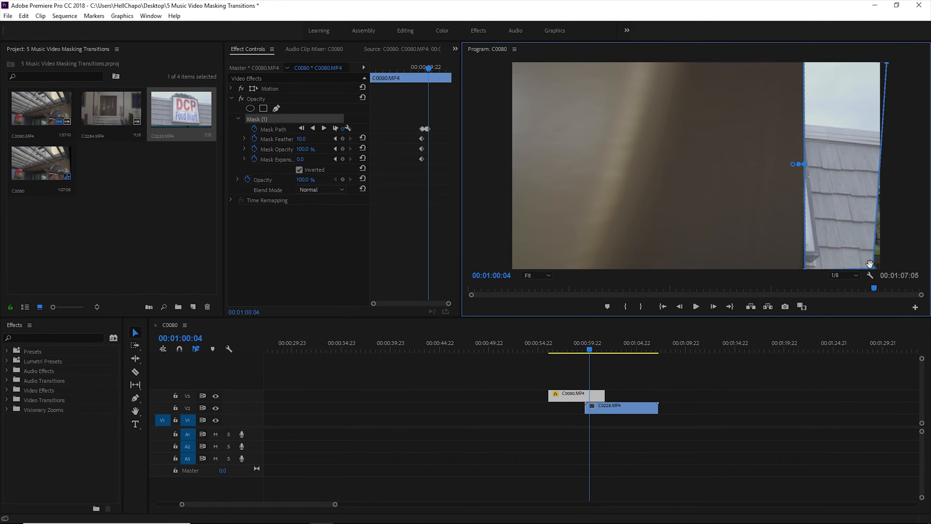
{"action": "left_click_drag", "start_coordinate": [873, 268], "coordinate": [884, 268]}
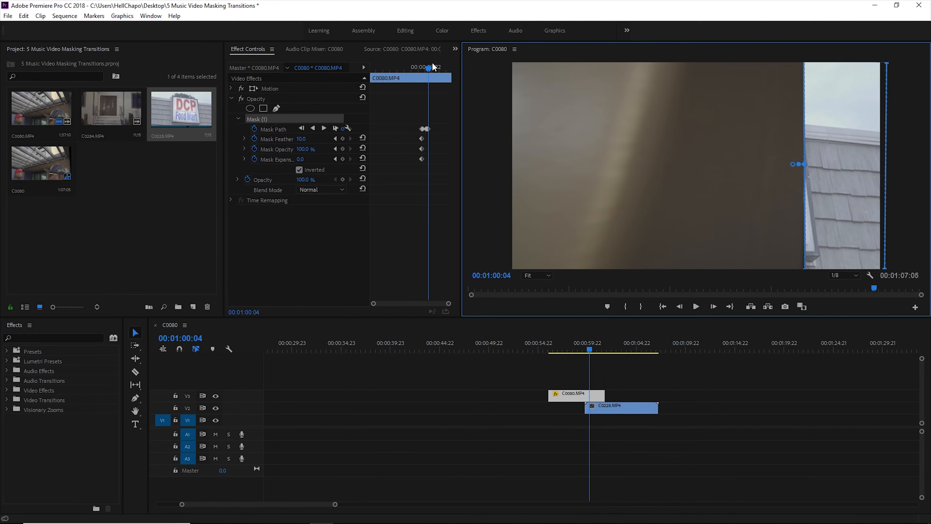
Keep the mask on the wall's edge up to 00:01:00:06, extending its upper outer corner beyond the frame
{"action": "key", "text": "Right"}
{"action": "key", "text": "Right"}
{"action": "key", "text": "Right"}
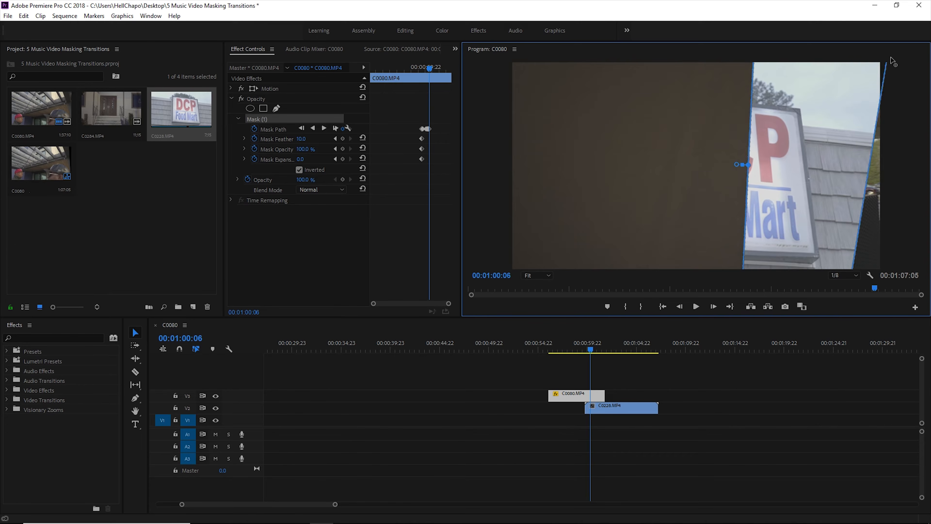
{"action": "left_click_drag", "start_coordinate": [873, 64], "coordinate": [899, 63]}
Continue the mask animation up to 00:01:00:09, following the wall's trailing edge and stretching the upper outer corner past the frame
{"action": "key", "text": "Right"}
{"action": "left_click_drag", "start_coordinate": [741, 164], "coordinate": [691, 167]}
{"action": "left_click_drag", "start_coordinate": [857, 63], "coordinate": [902, 63]}
{"action": "key", "text": "Right"}
{"action": "left_click_drag", "start_coordinate": [704, 170], "coordinate": [670, 173]}
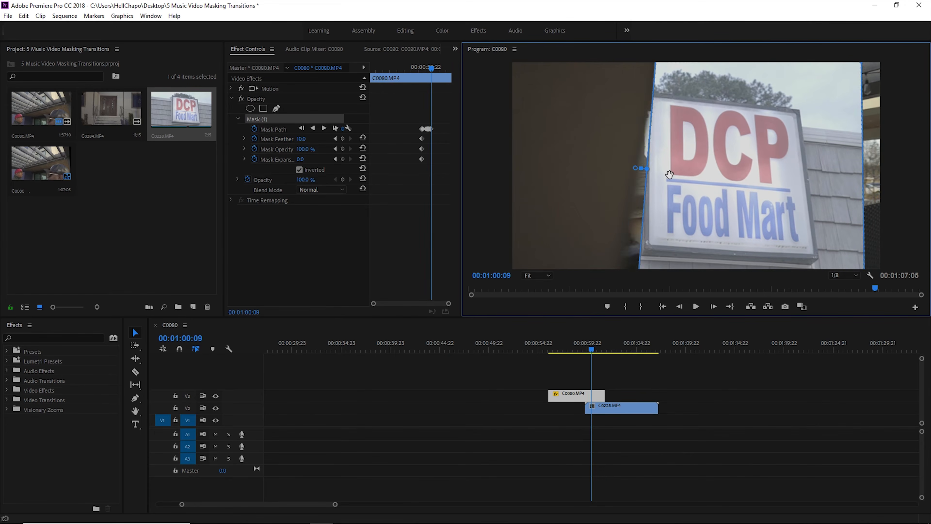
{"action": "left_click_drag", "start_coordinate": [866, 63], "coordinate": [923, 62]}
At 00:01:00:10, move the mask along with the wall's edge and stretch its outer corners outside the frame
{"action": "key", "text": "Right"}
{"action": "left_click_drag", "start_coordinate": [671, 197], "coordinate": [617, 186]}
{"action": "left_click_drag", "start_coordinate": [894, 79], "coordinate": [876, 90]}
{"action": "left_click_drag", "start_coordinate": [861, 263], "coordinate": [895, 264]}
{"action": "left_click_drag", "start_coordinate": [866, 63], "coordinate": [896, 62]}
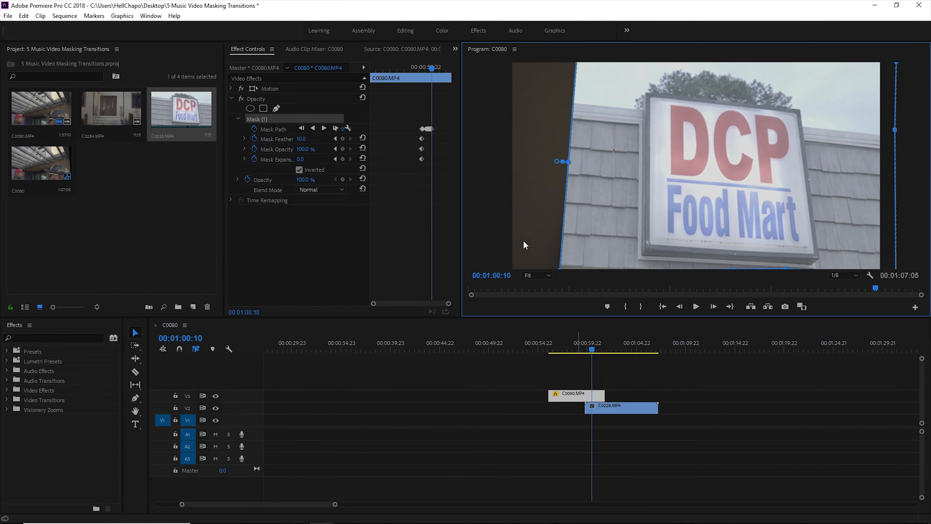
After 00:01:00:10, slide the mask to the picture's left edge and extend its outer corners so C0228.MP4 fills the frame
{"action": "key", "text": "Right"}
{"action": "left_click_drag", "start_coordinate": [594, 205], "coordinate": [543, 210]}
{"action": "left_click_drag", "start_coordinate": [846, 62], "coordinate": [883, 61]}
{"action": "left_click_drag", "start_coordinate": [844, 267], "coordinate": [891, 274]}
{"action": "left_click_drag", "start_coordinate": [883, 62], "coordinate": [895, 64]}
Play back the masked wall transition from C0080.MP4 to C0228.MP4 several times to check the mask movement
{"action": "key", "text": "space"}
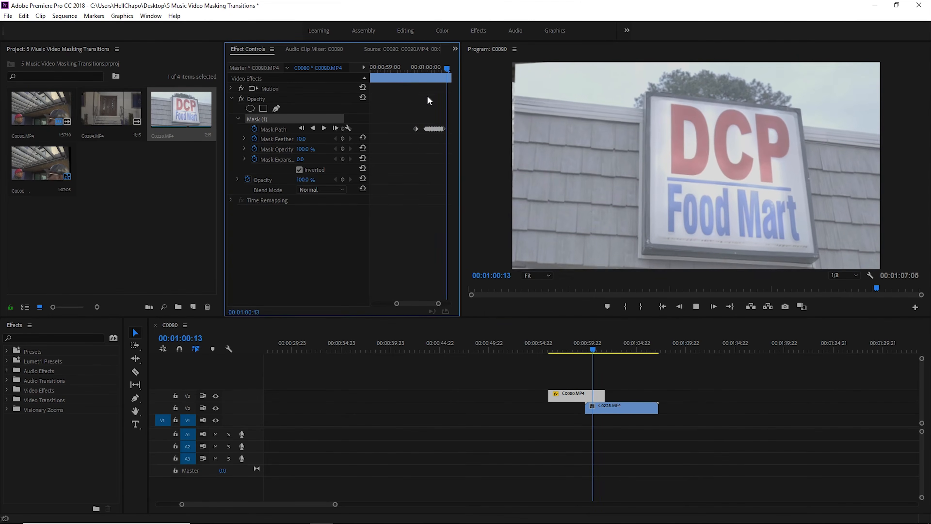
{"action": "key", "text": "space"}
{"action": "left_click_drag", "start_coordinate": [596, 335], "coordinate": [585, 343]}
{"action": "key", "text": "space"}
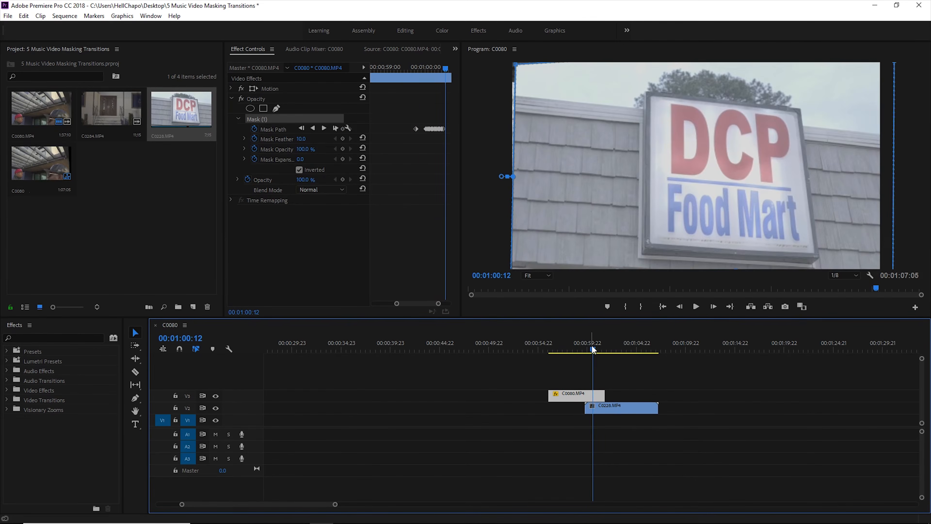
{"action": "left_click", "coordinate": [588, 347]}
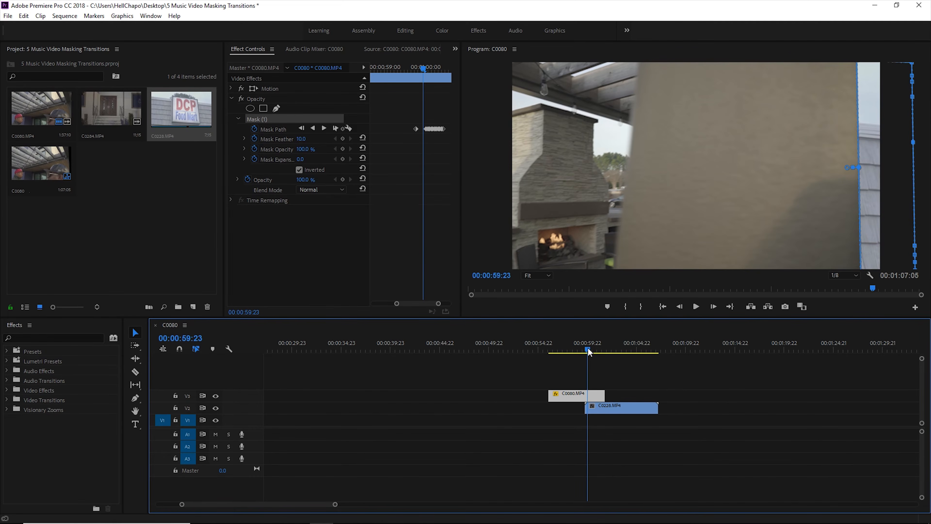
{"action": "key", "text": "space"}
{"action": "left_click", "coordinate": [587, 349]}
{"action": "left_click_drag", "start_coordinate": [589, 348], "coordinate": [586, 348]}
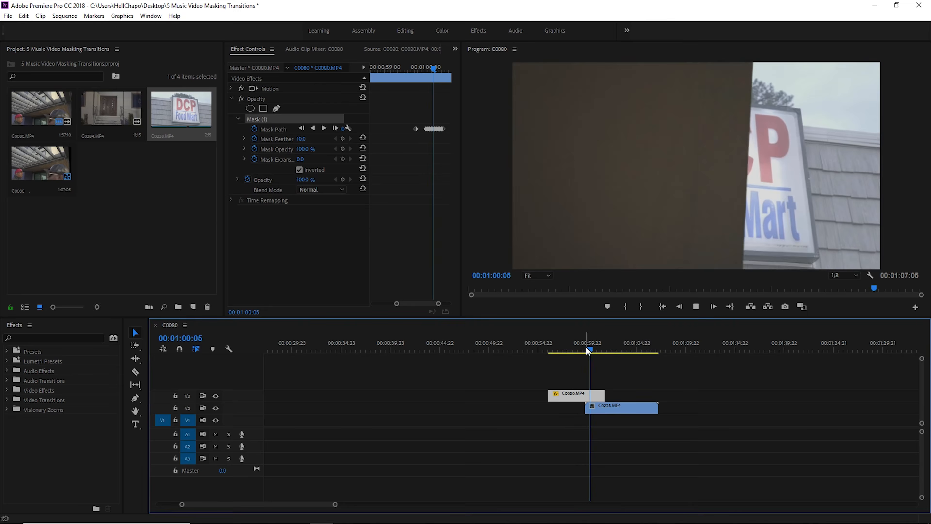
{"action": "key", "text": "space"}
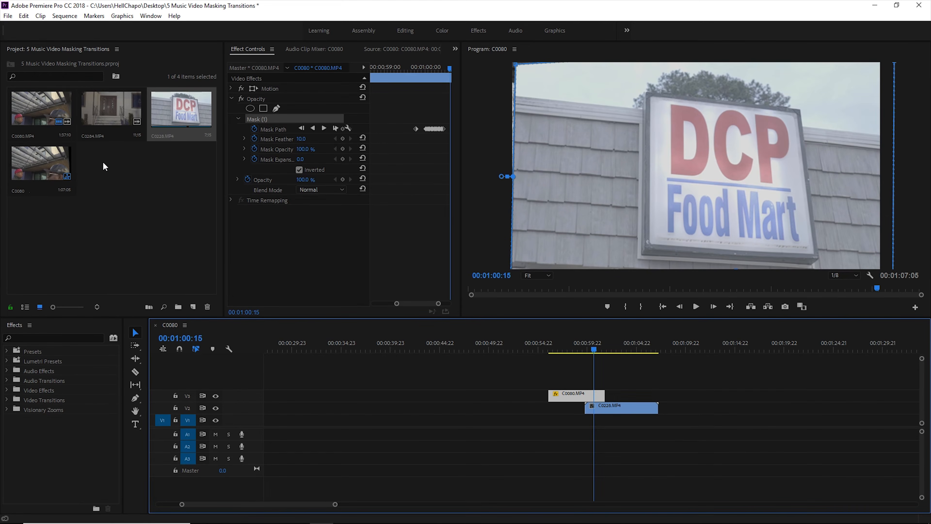
Open C0284.MP4 in the source monitor and play through the door shot
{"action": "left_click", "coordinate": [108, 122]}
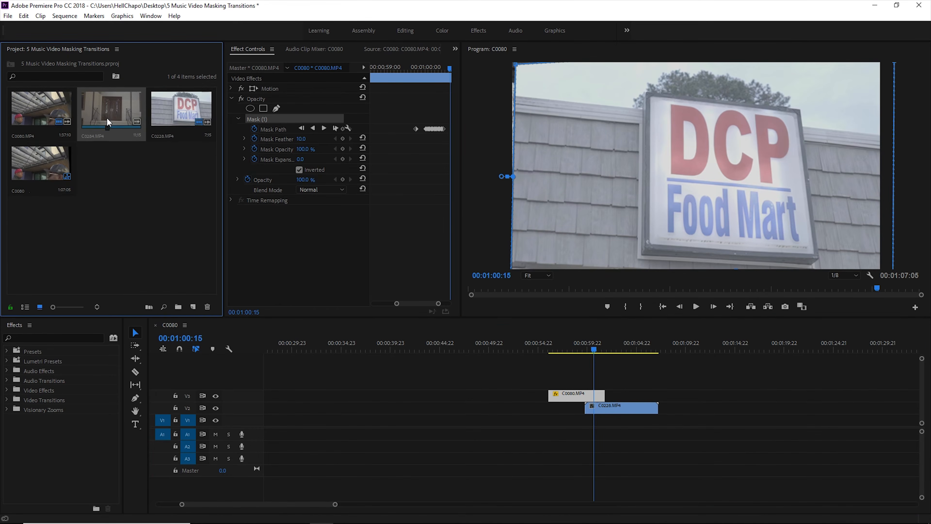
{"action": "double_click", "coordinate": [128, 109]}
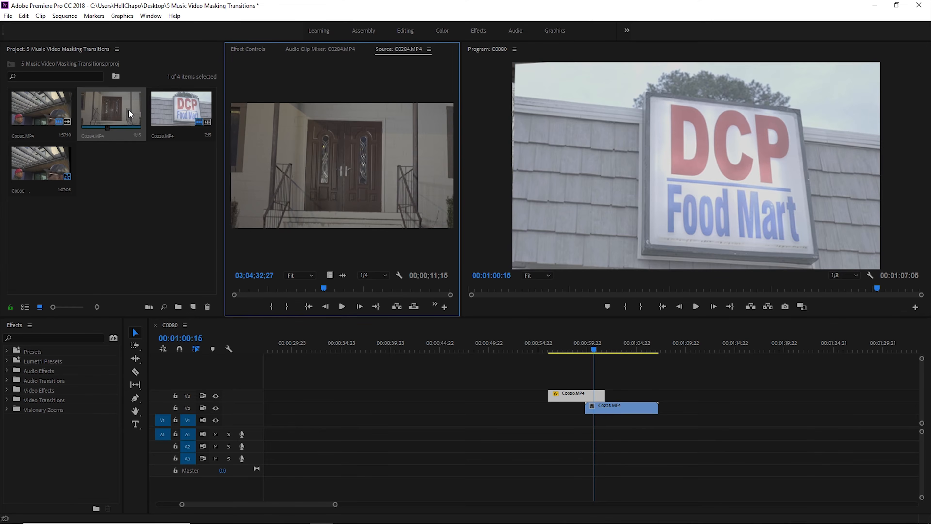
{"action": "key", "text": "space"}
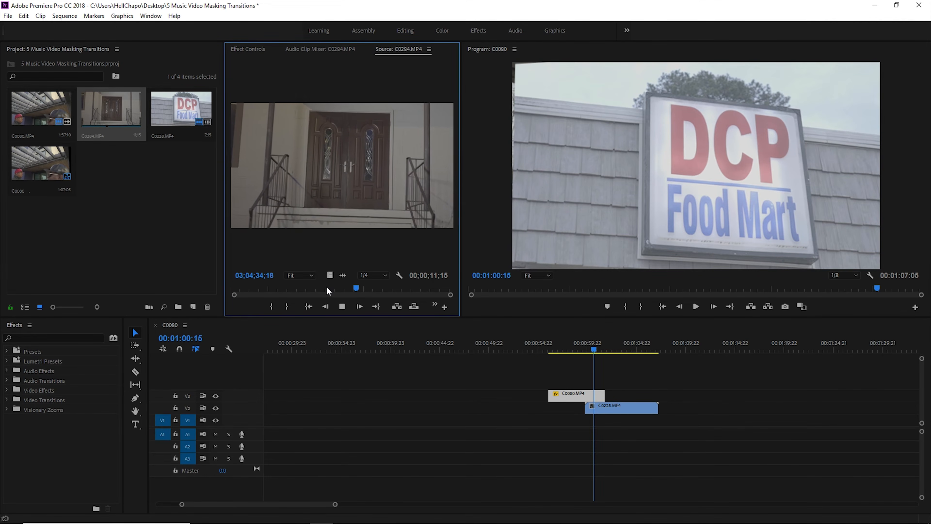
{"action": "key", "text": "space"}
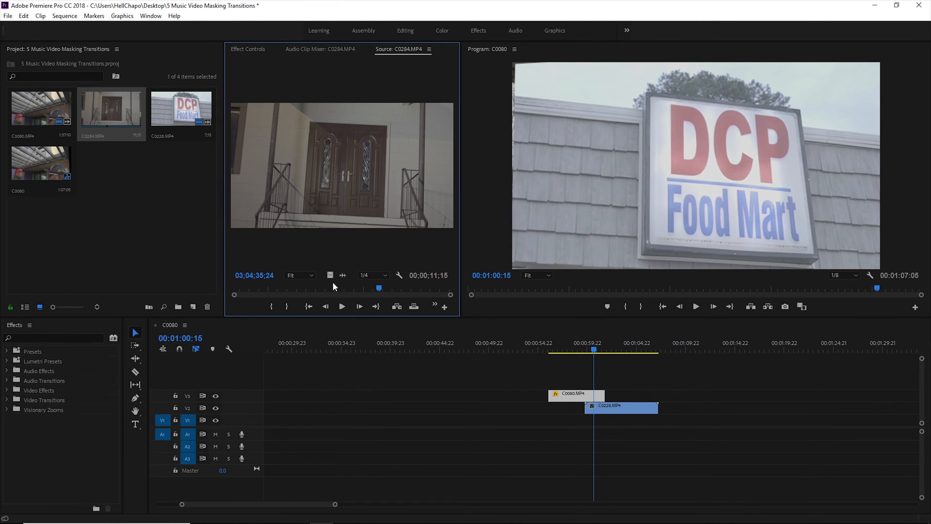
Place only the video of C0284.MP4 on V4 overlapping the start of C0080.MP4, and fit it to the frame size
{"action": "left_click_drag", "start_coordinate": [110, 110], "coordinate": [590, 376]}
{"action": "key", "text": "ctrl+z"}
{"action": "left_click_drag", "start_coordinate": [327, 274], "coordinate": [542, 381]}
{"action": "left_click", "coordinate": [553, 347]}
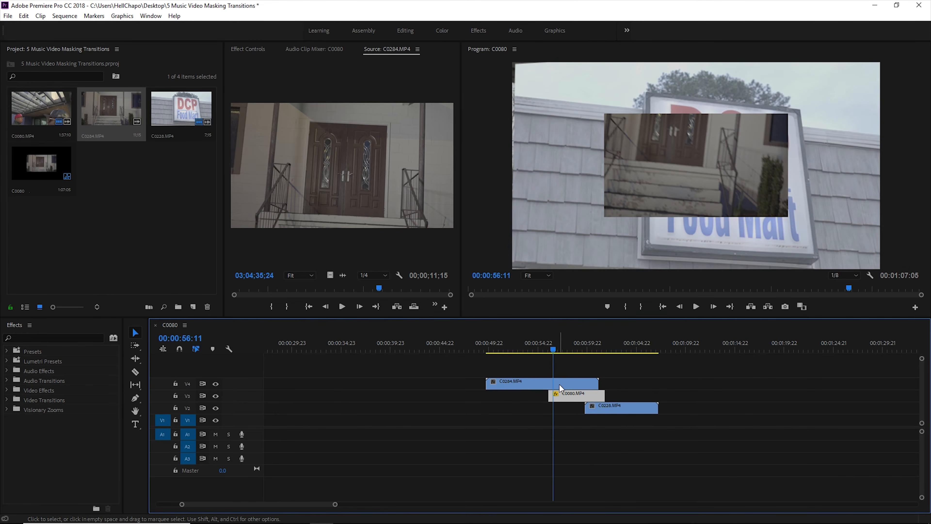
{"action": "right_click", "coordinate": [559, 384]}
{"action": "left_click", "coordinate": [599, 412]}
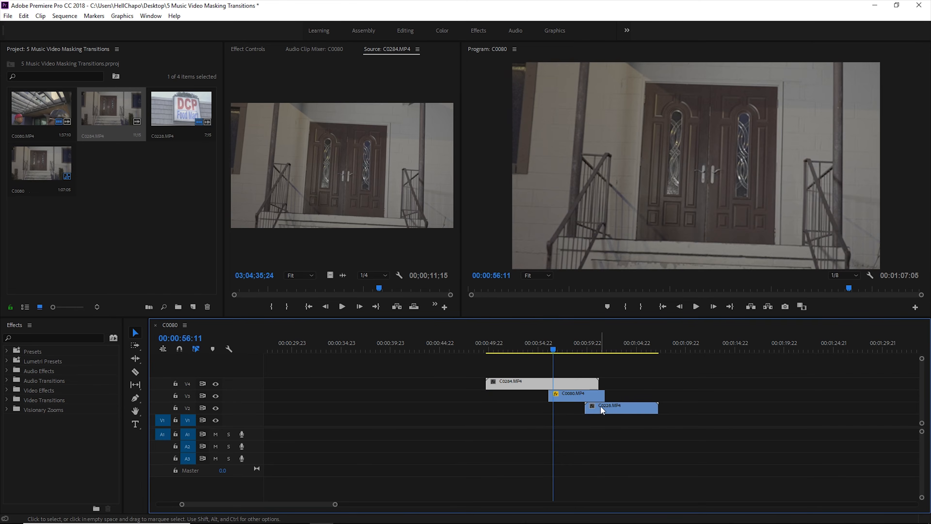
Play the C0284.MP4 section in the sequence and trim the end of the clip on V4 slightly shorter
{"action": "key", "text": "space"}
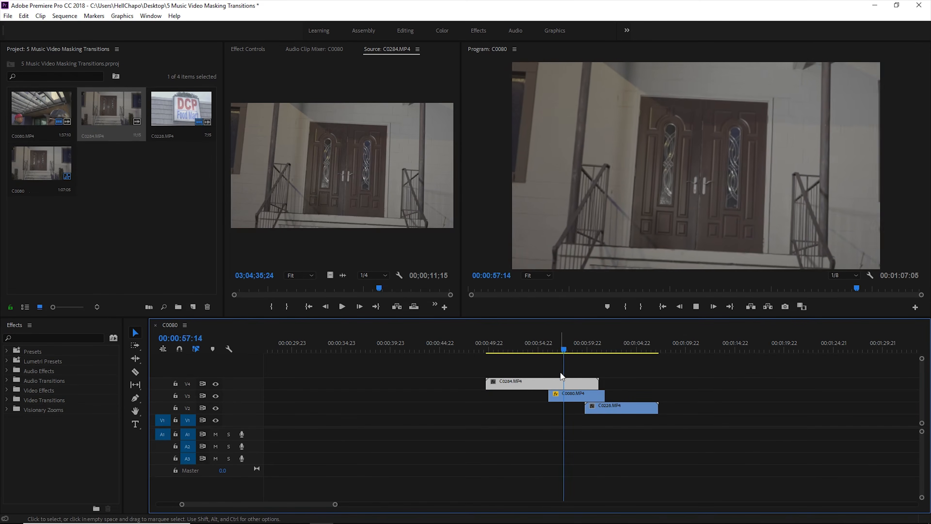
{"action": "key", "text": "space"}
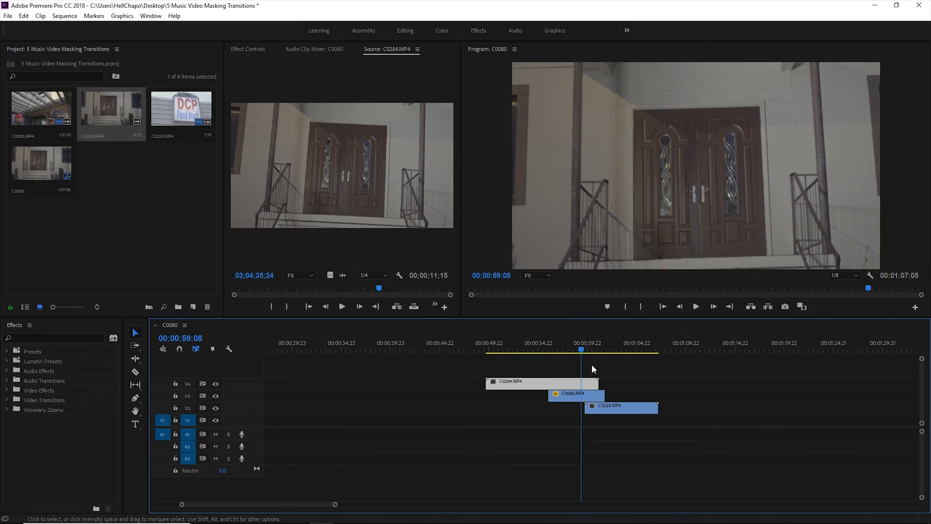
{"action": "mouse_move", "coordinate": [599, 382]}
{"action": "left_mouse_down"}
{"action": "mouse_move", "coordinate": [573, 382]}
{"action": "mouse_move", "coordinate": [595, 382]}
{"action": "left_mouse_up"}
Straighten the C0284.MP4 door shot by rotating it -2.0° and set its scale to 107.0 to fill the frame
{"action": "left_click", "coordinate": [555, 347]}
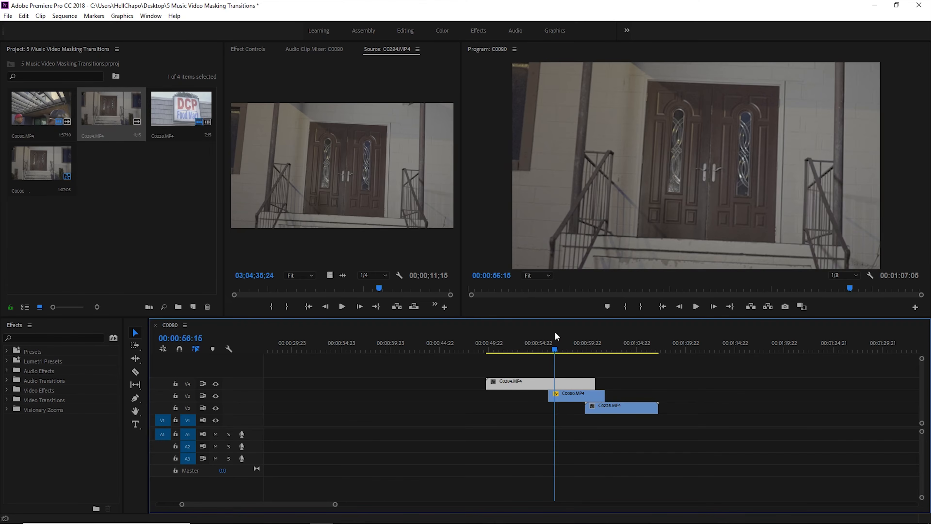
{"action": "left_click", "coordinate": [248, 49]}
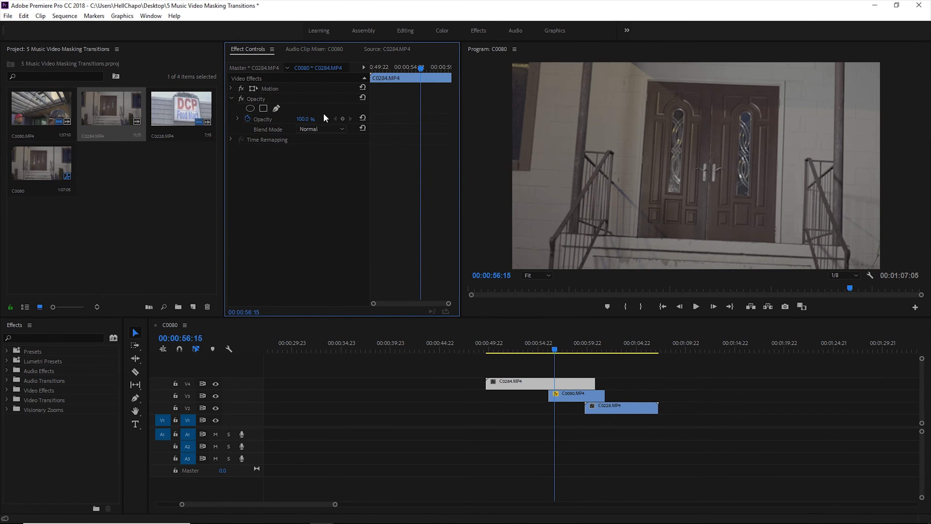
{"action": "left_click", "coordinate": [283, 87]}
{"action": "left_click_drag", "start_coordinate": [885, 166], "coordinate": [893, 155]}
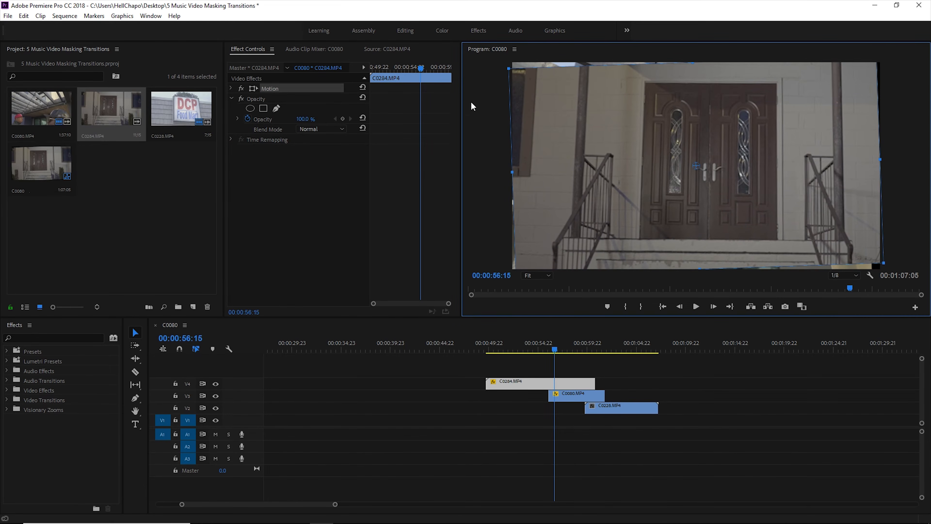
{"action": "left_click", "coordinate": [233, 89]}
{"action": "left_click", "coordinate": [231, 89]}
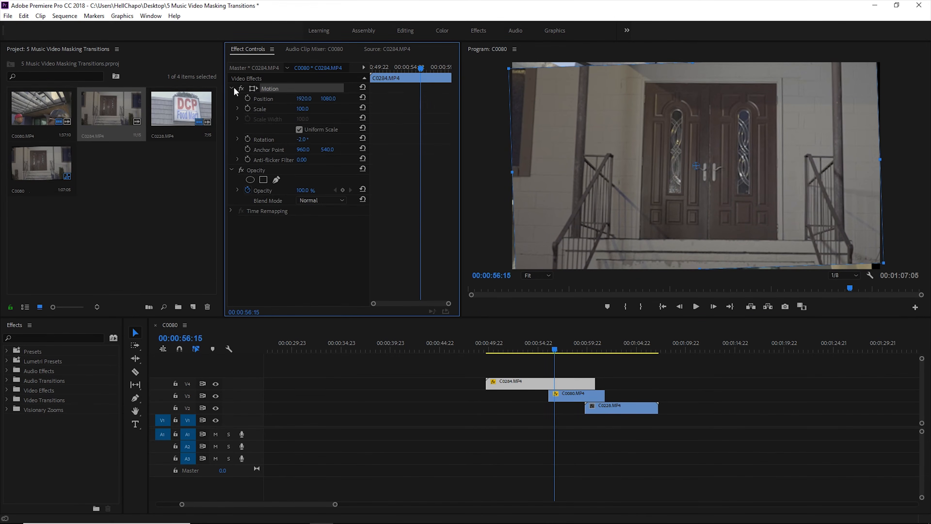
{"action": "mouse_move", "coordinate": [303, 109]}
{"action": "left_mouse_down"}
{"action": "mouse_move", "coordinate": [319, 109]}
{"action": "mouse_move", "coordinate": [306, 109]}
{"action": "left_mouse_up"}
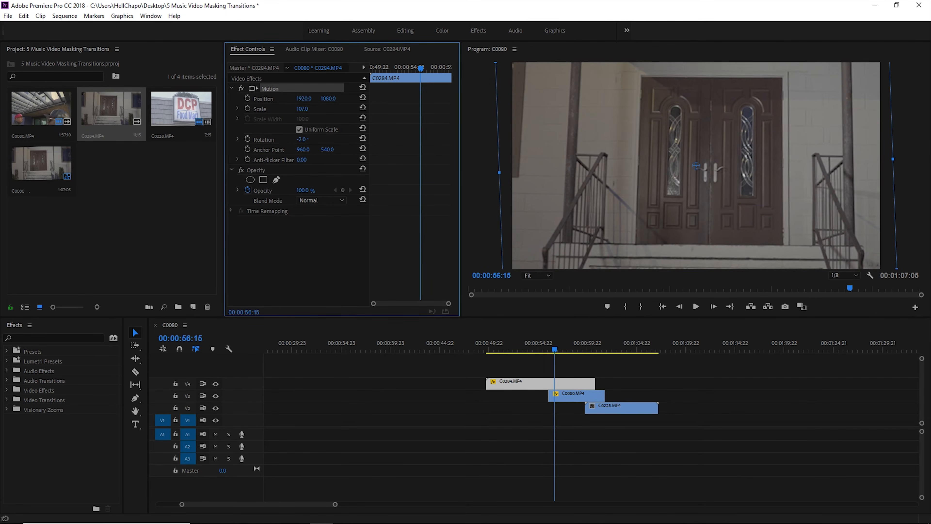
Add a free-draw opacity mask to the C0284.MP4 clip at 00:00:56:02 and enable keyframing of its mask path
{"action": "left_click_drag", "start_coordinate": [548, 348], "coordinate": [549, 348]}
{"action": "key", "text": "c"}
{"action": "key", "text": "v"}
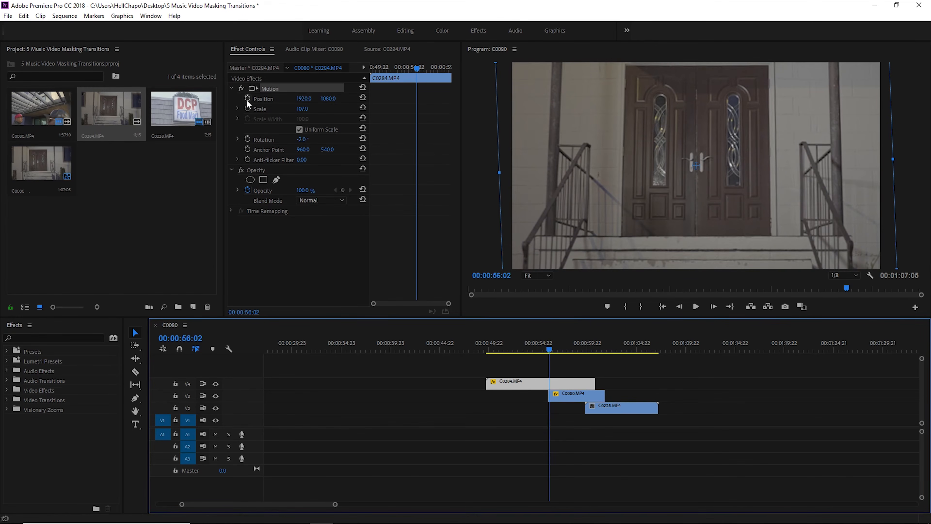
{"action": "left_click", "coordinate": [268, 169]}
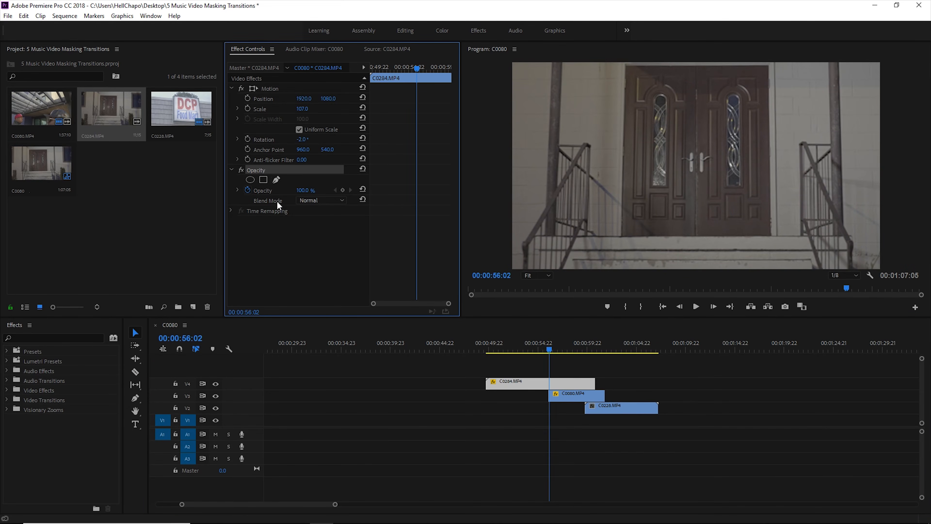
{"action": "left_click", "coordinate": [277, 180]}
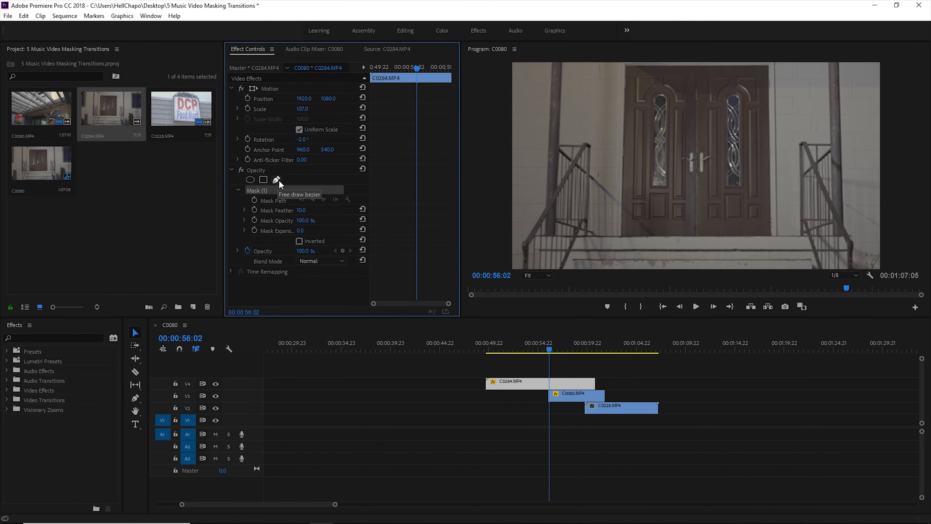
{"action": "left_click", "coordinate": [254, 201]}
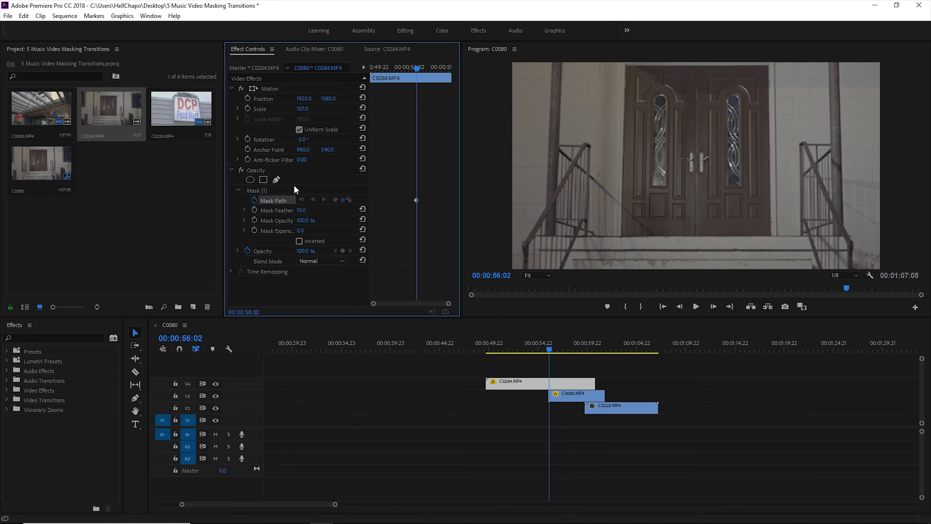
{"action": "left_click", "coordinate": [285, 189]}
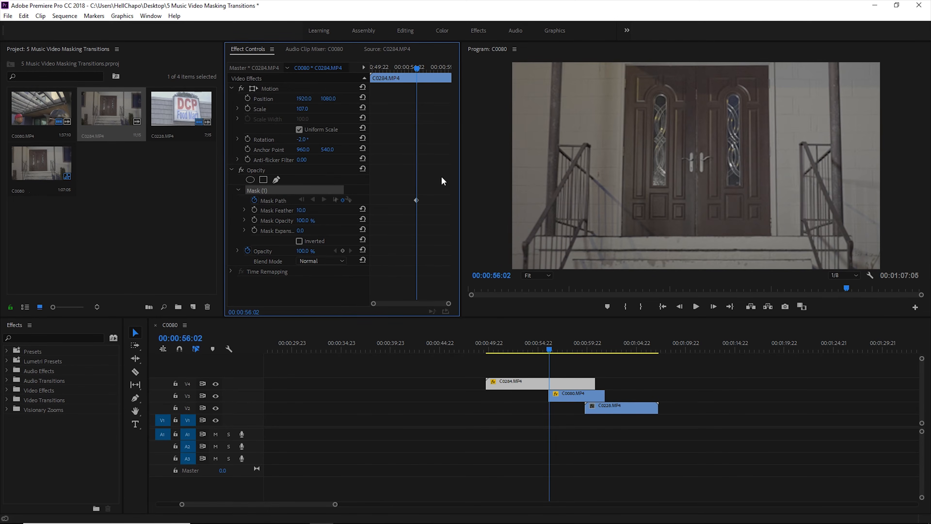
Outline the double doors with a closed four-corner mask and invert it so the doorway is cut out
{"action": "left_click", "coordinate": [627, 67]}
{"action": "left_click", "coordinate": [622, 237]}
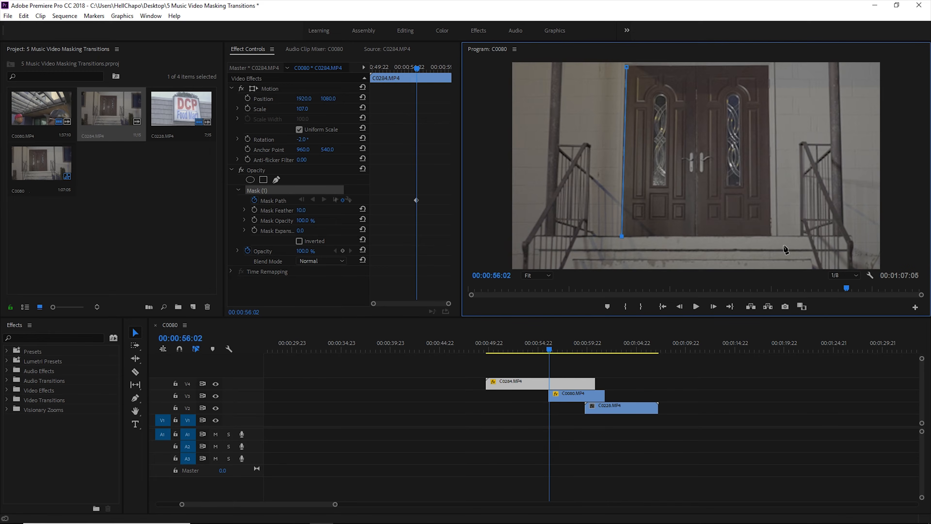
{"action": "left_click", "coordinate": [774, 236]}
{"action": "left_click", "coordinate": [768, 66]}
{"action": "left_click", "coordinate": [628, 68]}
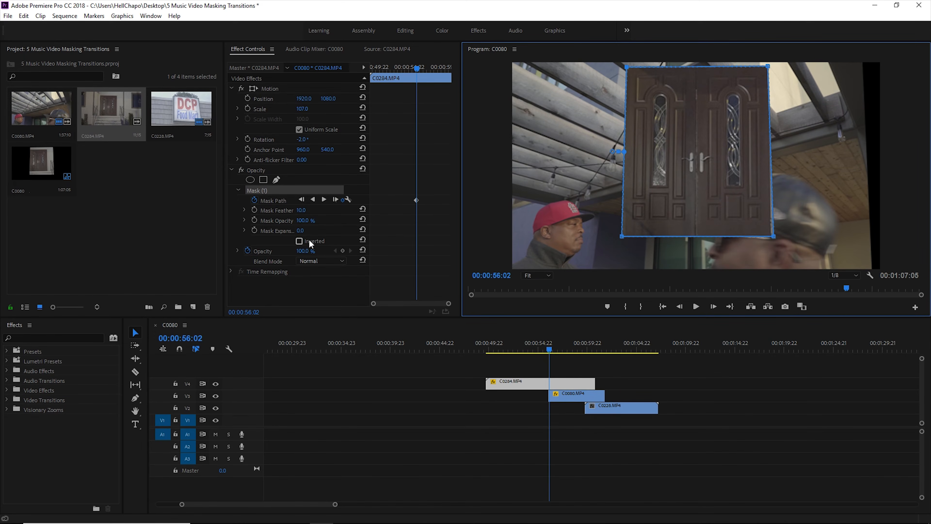
{"action": "left_click", "coordinate": [299, 241]}
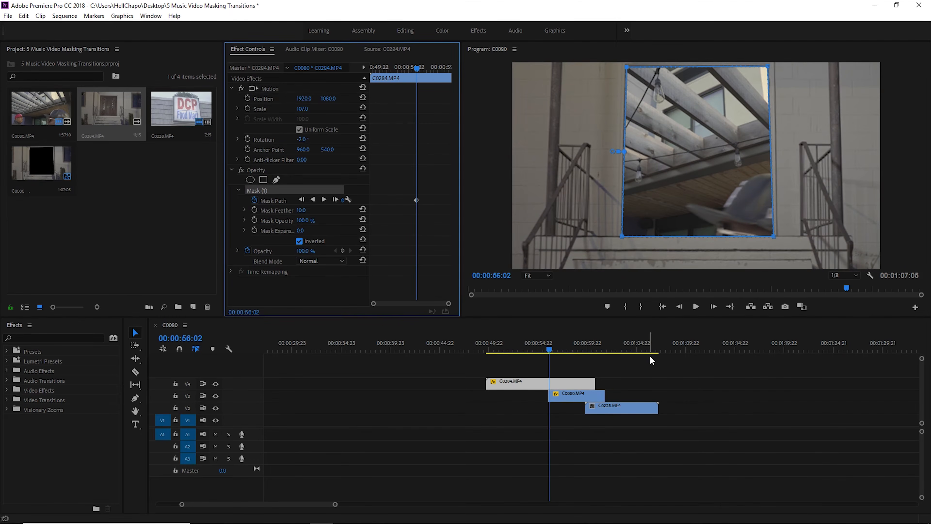
Play through the masked door shot and extend the start of C0080.MP4 on V3 earlier to fill the doorway
{"action": "left_click_drag", "start_coordinate": [551, 351], "coordinate": [537, 343]}
{"action": "key", "text": "space"}
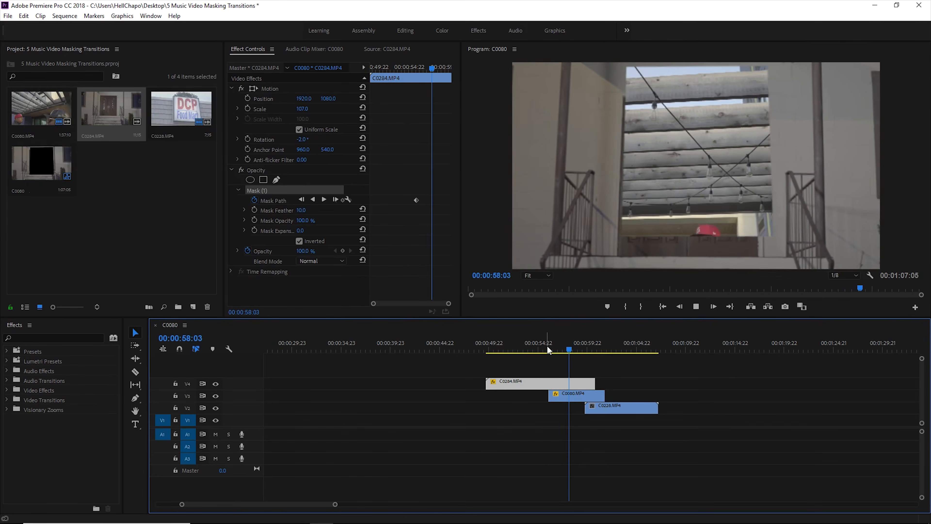
{"action": "key", "text": "space"}
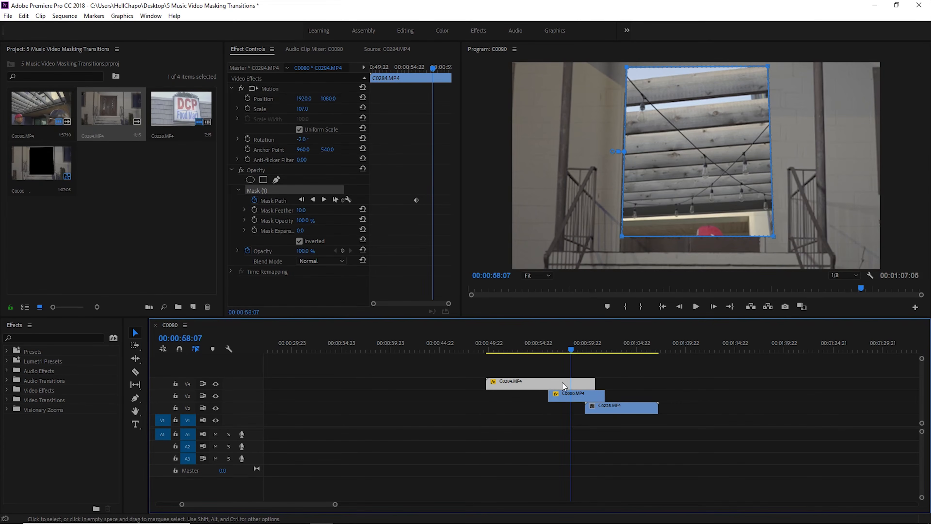
{"action": "left_click", "coordinate": [547, 347]}
{"action": "left_click_drag", "start_coordinate": [548, 347], "coordinate": [549, 347]}
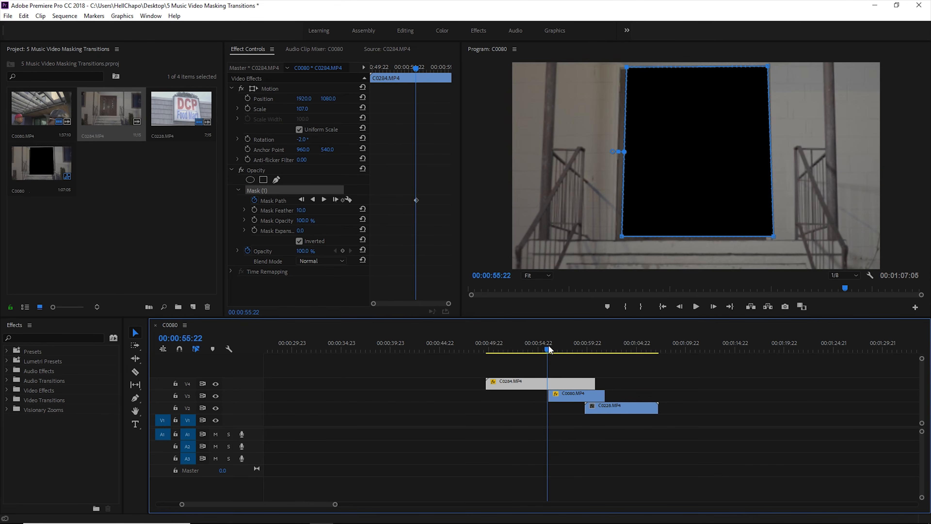
{"action": "left_click_drag", "start_coordinate": [548, 346], "coordinate": [550, 346]}
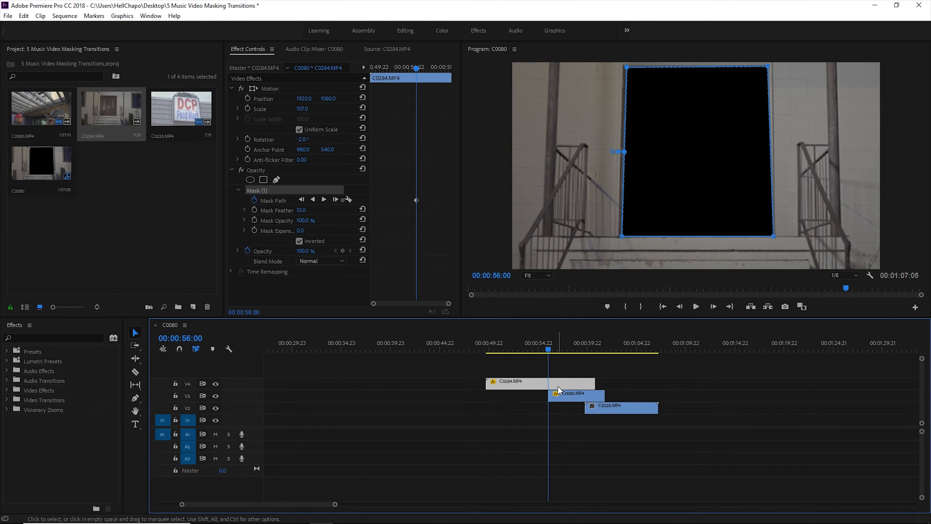
{"action": "left_click_drag", "start_coordinate": [549, 395], "coordinate": [537, 395]}
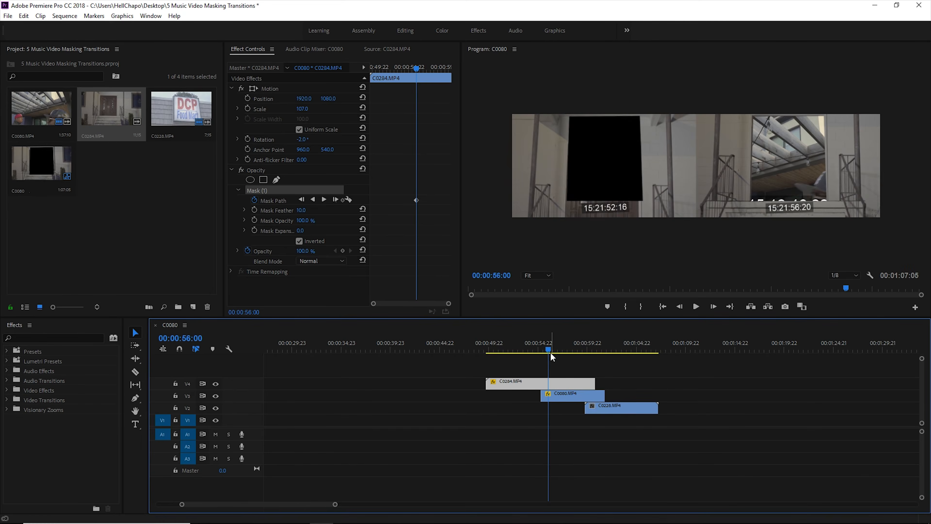
Track the door mask forward from 00:00:56:02 to the end of C0284.MP4
{"action": "left_click", "coordinate": [550, 346]}
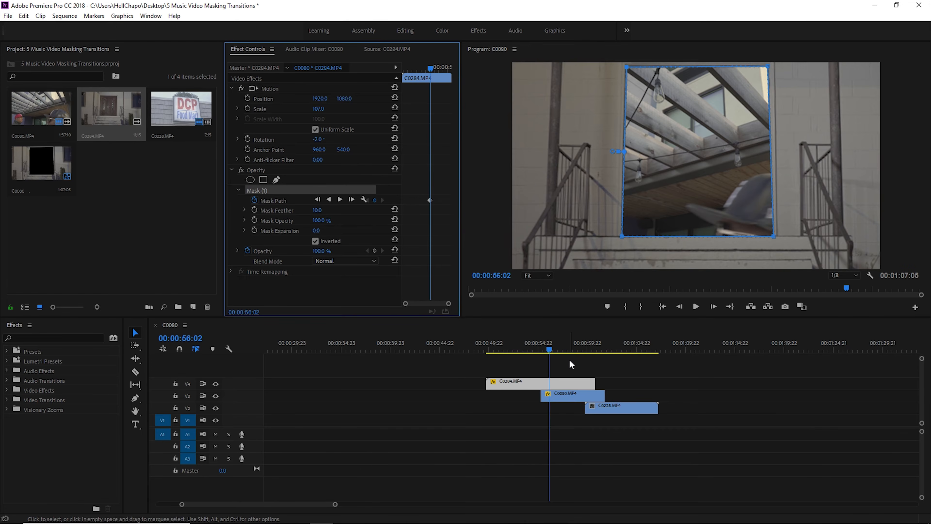
{"action": "left_click", "coordinate": [339, 200]}
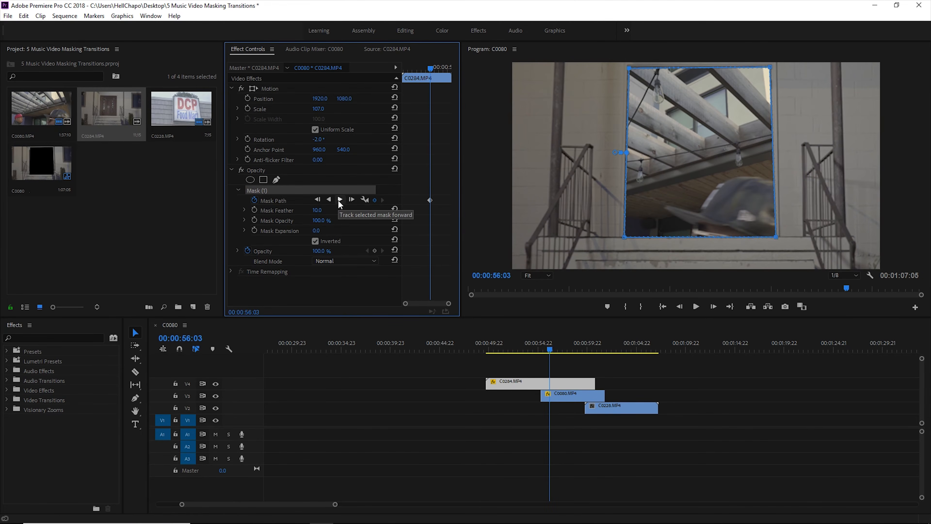
{"action": "left_click", "coordinate": [337, 199]}
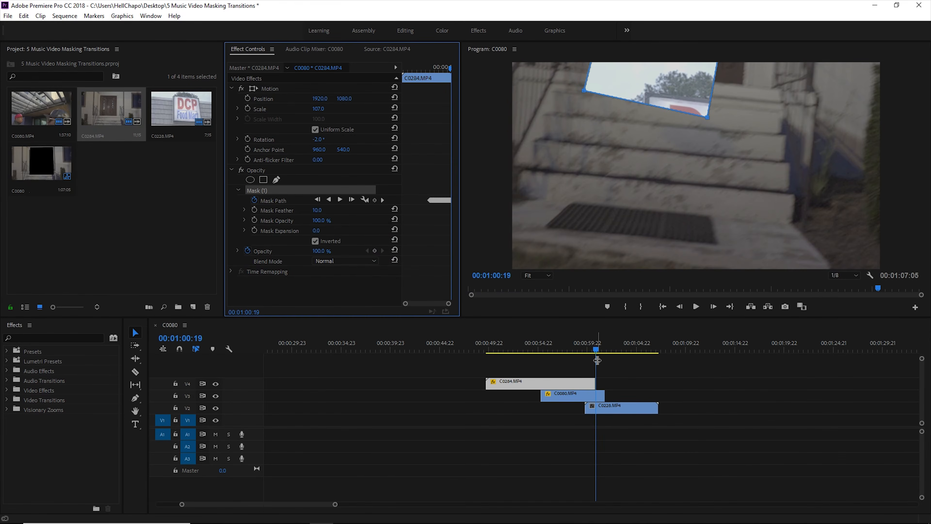
Play the tracked doorway section and trim the end of C0284.MP4 back to the start of C0228.MP4
{"action": "left_click", "coordinate": [556, 346]}
{"action": "key", "text": "space"}
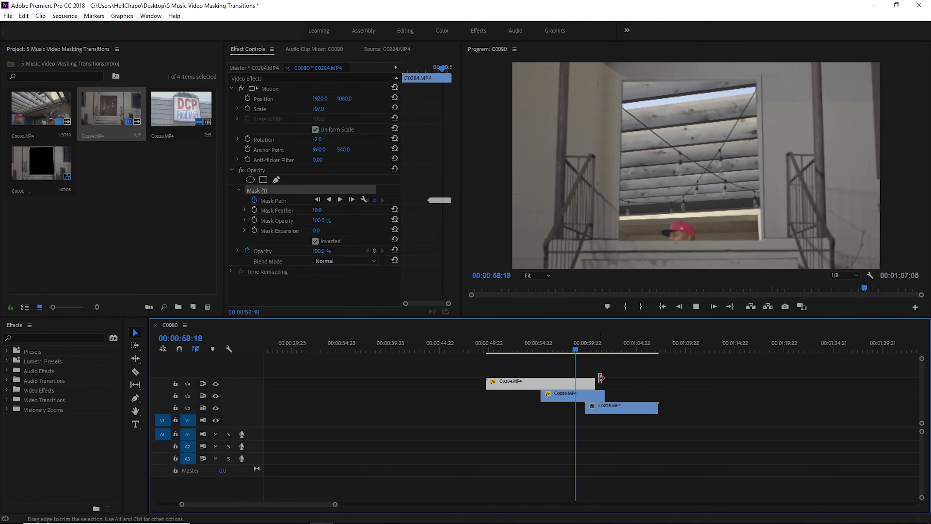
{"action": "key", "text": "space"}
{"action": "left_click_drag", "start_coordinate": [600, 382], "coordinate": [584, 383]}
Keyframe the position and scale of C0284.MP4 at 00:00:58:15 and scale it up to 515.0 at 00:00:59:10
{"action": "left_click", "coordinate": [547, 346]}
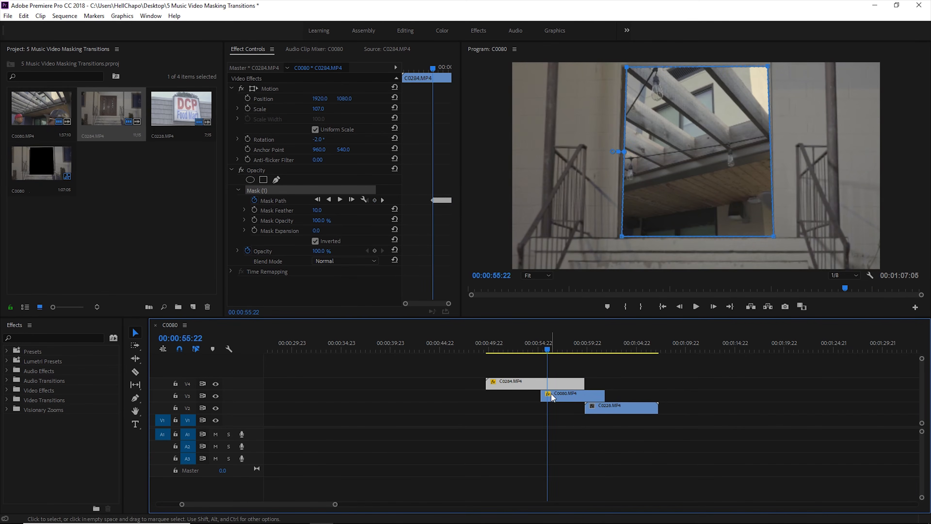
{"action": "left_click_drag", "start_coordinate": [546, 345], "coordinate": [574, 346]}
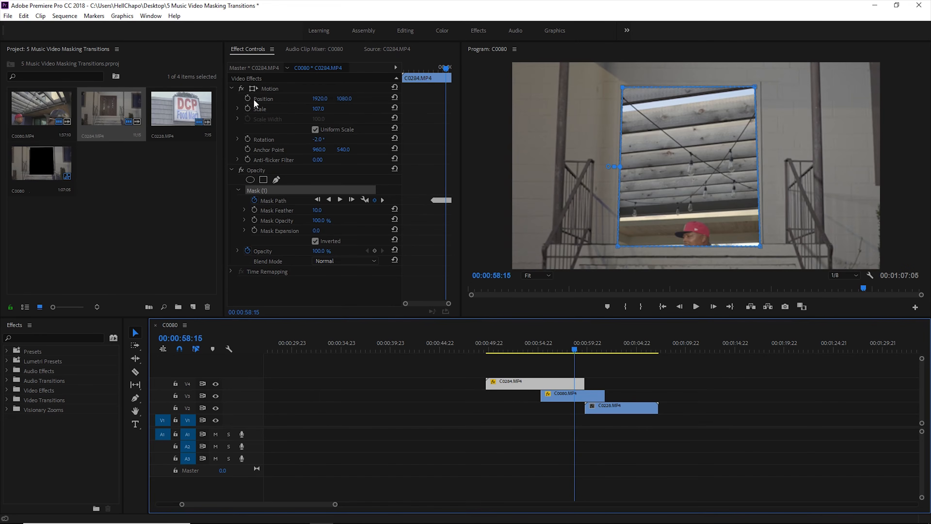
{"action": "left_click", "coordinate": [248, 109]}
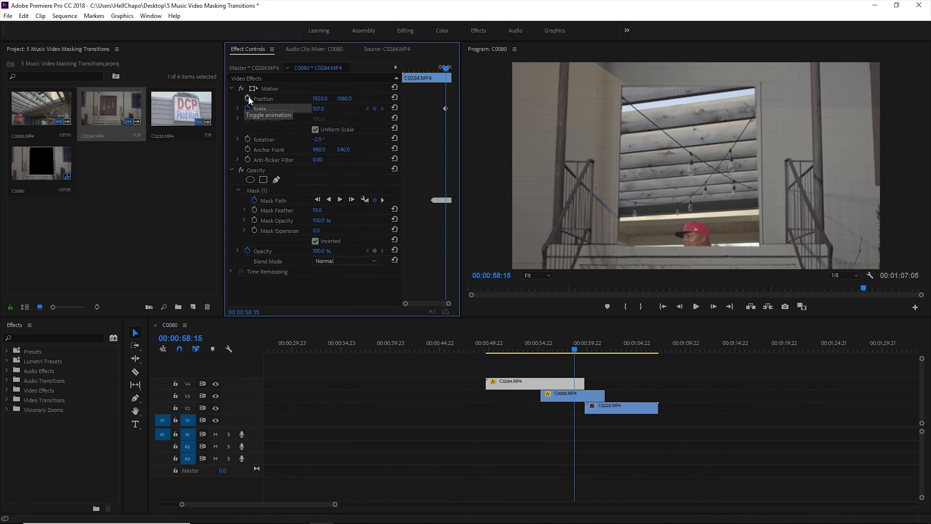
{"action": "left_click", "coordinate": [247, 98]}
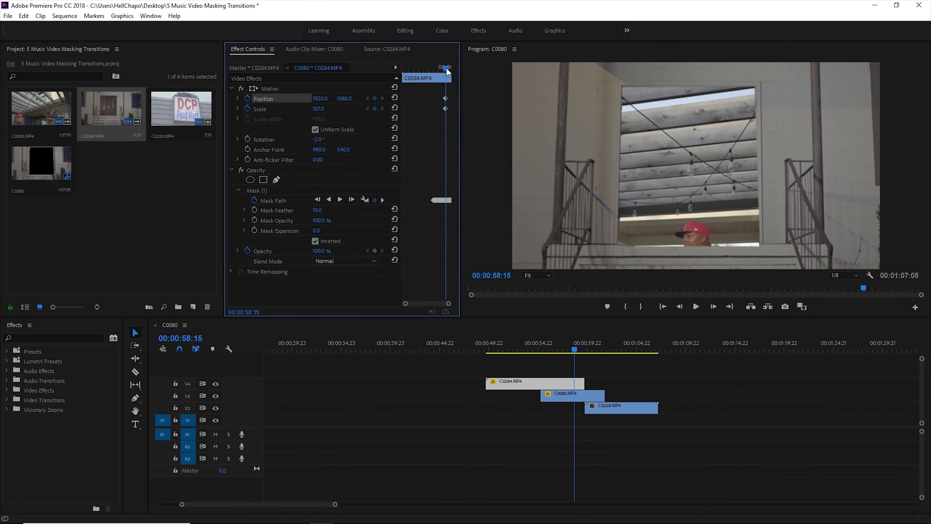
{"action": "left_click_drag", "start_coordinate": [446, 67], "coordinate": [450, 67]}
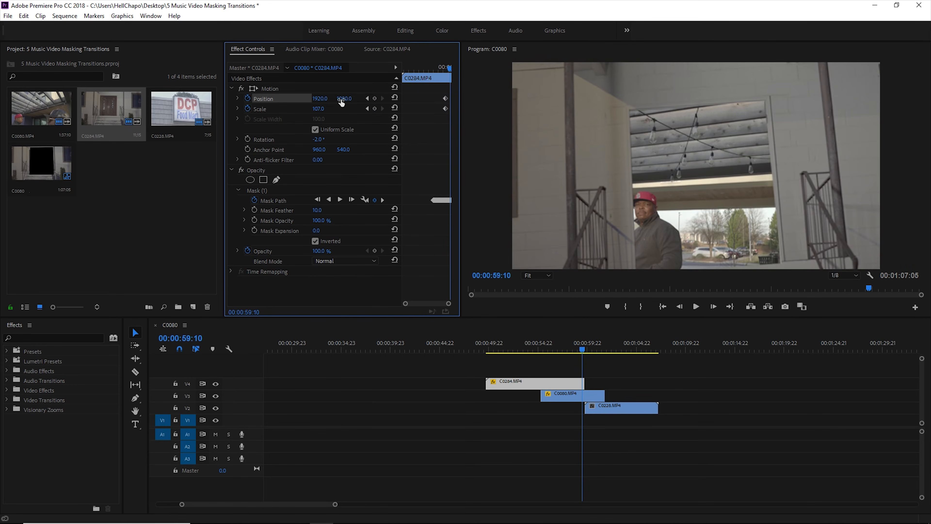
{"action": "left_click_drag", "start_coordinate": [319, 109], "coordinate": [319, 109]}
Play back the zoom through the doorway into C0080.MP4 to check the transition
{"action": "left_click", "coordinate": [575, 342]}
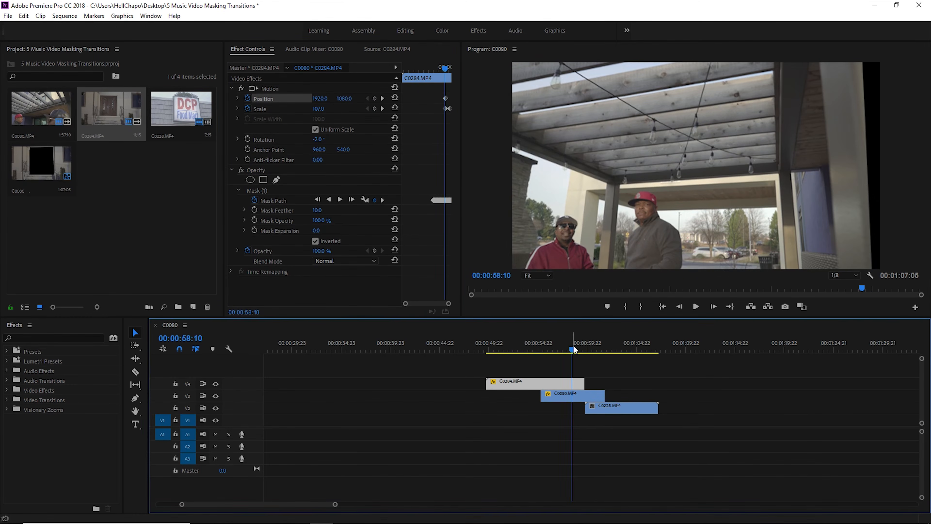
{"action": "key", "text": "space"}
{"action": "left_click", "coordinate": [557, 350]}
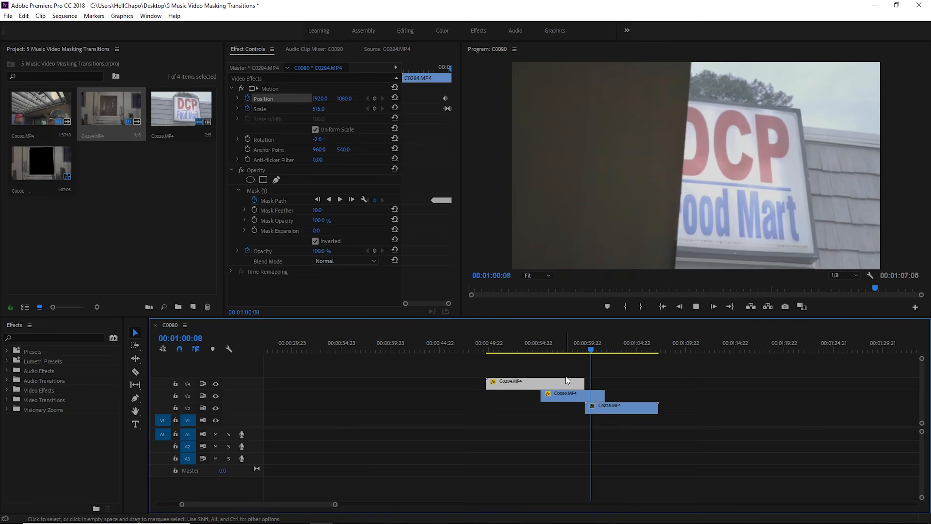
{"action": "key", "text": "space"}
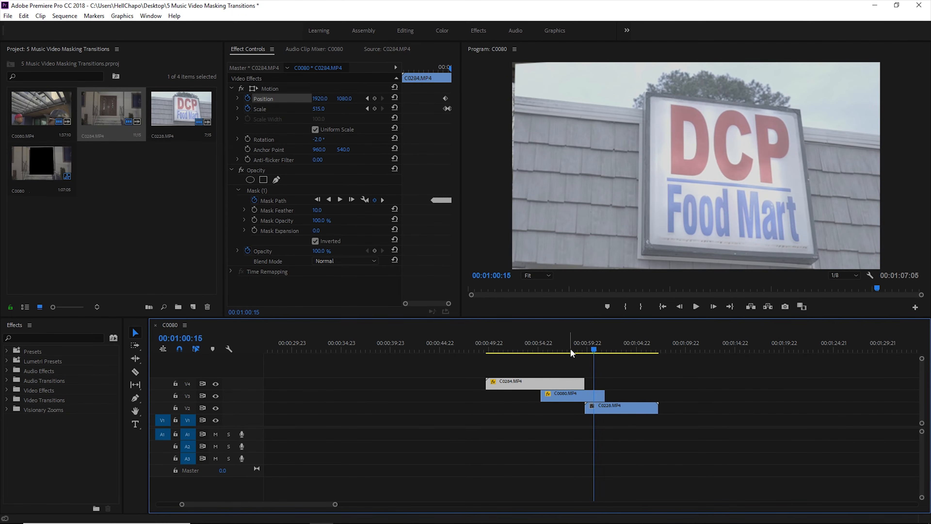
{"action": "left_click", "coordinate": [557, 348]}
{"action": "key", "text": "space"}
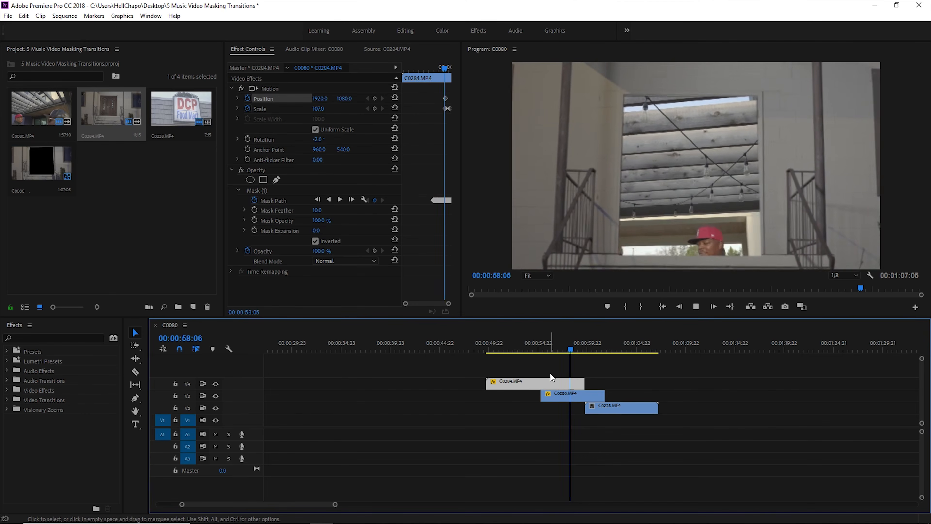
{"action": "key", "text": "space"}
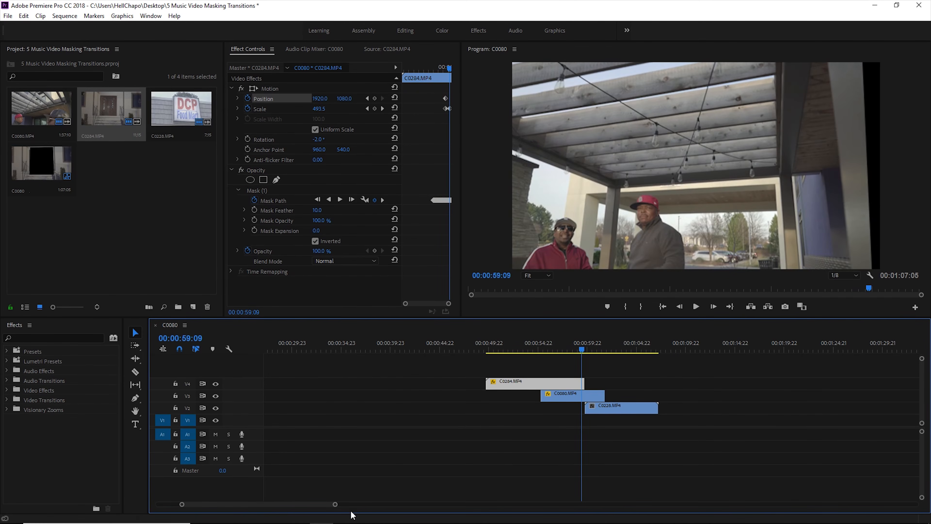
Move the ending scale keyframe of C0284.MP4 slightly earlier and replay the zoom transition
{"action": "left_click_drag", "start_coordinate": [405, 304], "coordinate": [427, 303]}
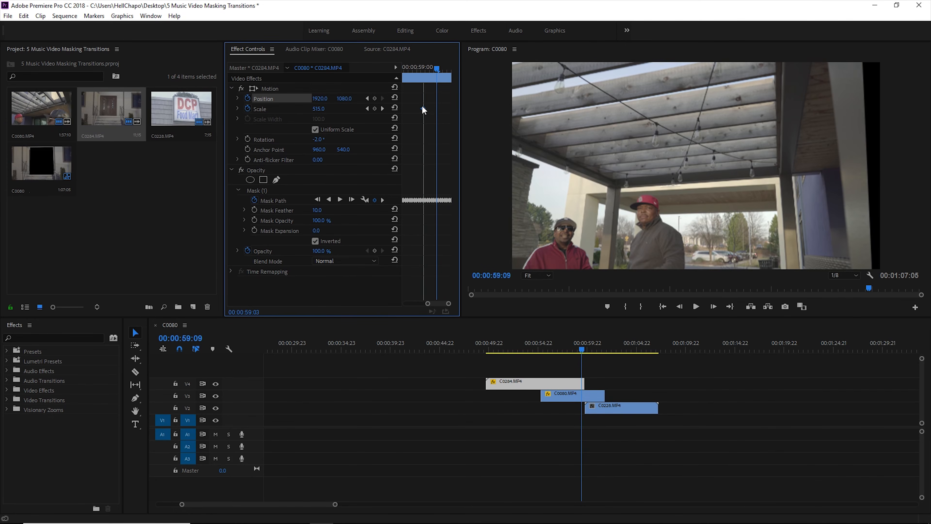
{"action": "left_click", "coordinate": [565, 349]}
{"action": "key", "text": "space"}
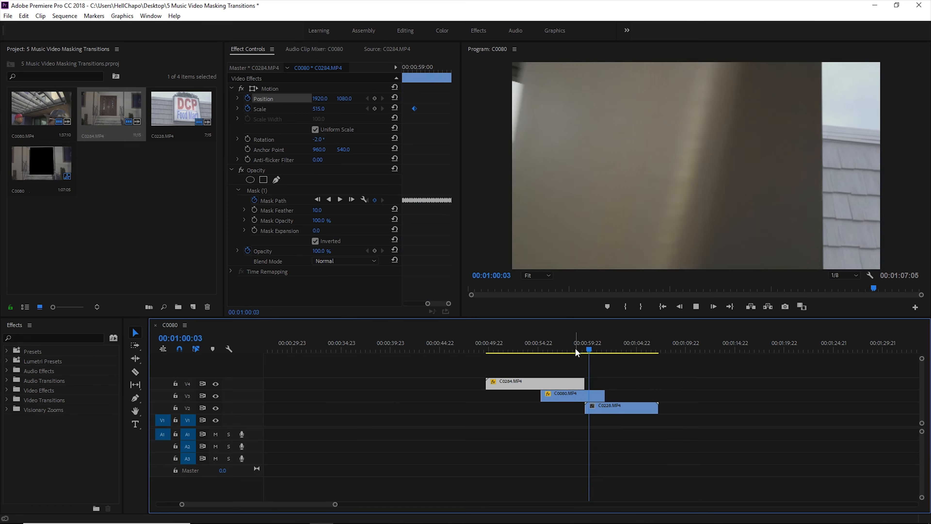
{"action": "key", "text": "space"}
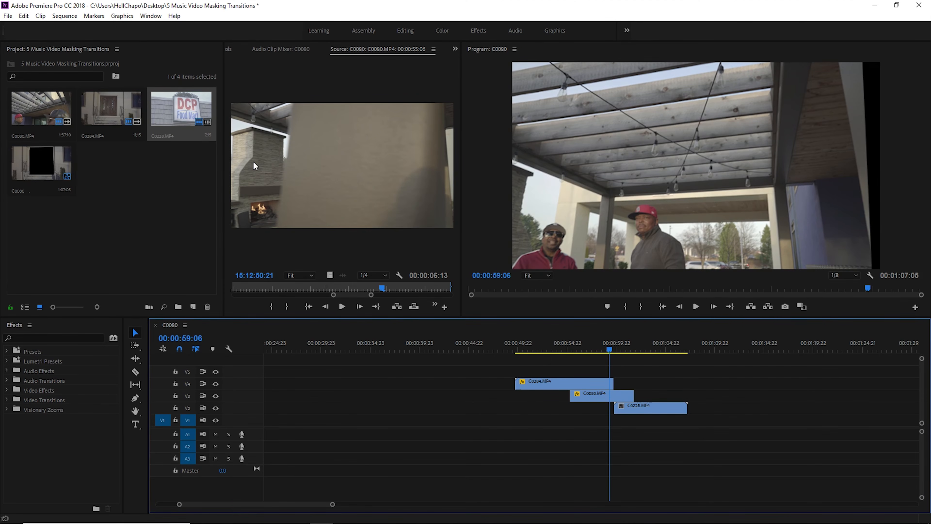
Place only the video of C0228.MP4 on V4 and of C0080.MP4 on V2, both starting at about 00:00:29:23
{"action": "double_click", "coordinate": [189, 116]}
{"action": "left_click_drag", "start_coordinate": [331, 275], "coordinate": [323, 383]}
{"action": "left_click", "coordinate": [35, 105]}
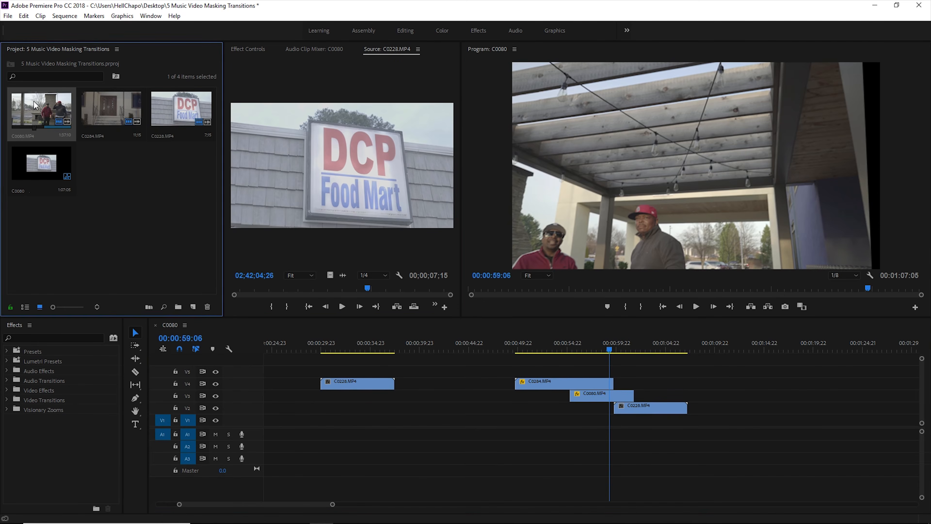
{"action": "double_click", "coordinate": [35, 104]}
{"action": "left_click_drag", "start_coordinate": [330, 275], "coordinate": [323, 411]}
{"action": "left_click", "coordinate": [400, 347]}
{"action": "left_click", "coordinate": [366, 347]}
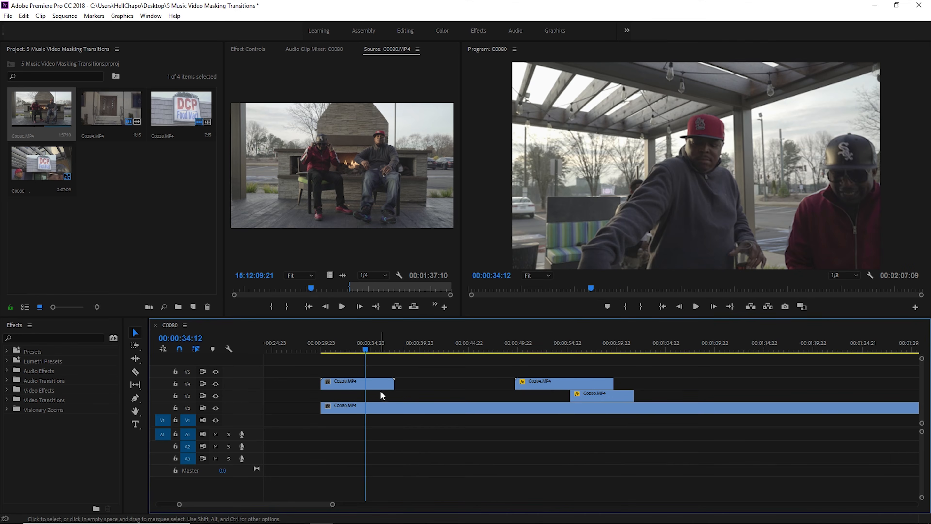
Apply Scale to Frame Size to the new C0228.MP4 clip on V4 and play through it
{"action": "left_click", "coordinate": [375, 384]}
{"action": "right_click", "coordinate": [375, 384]}
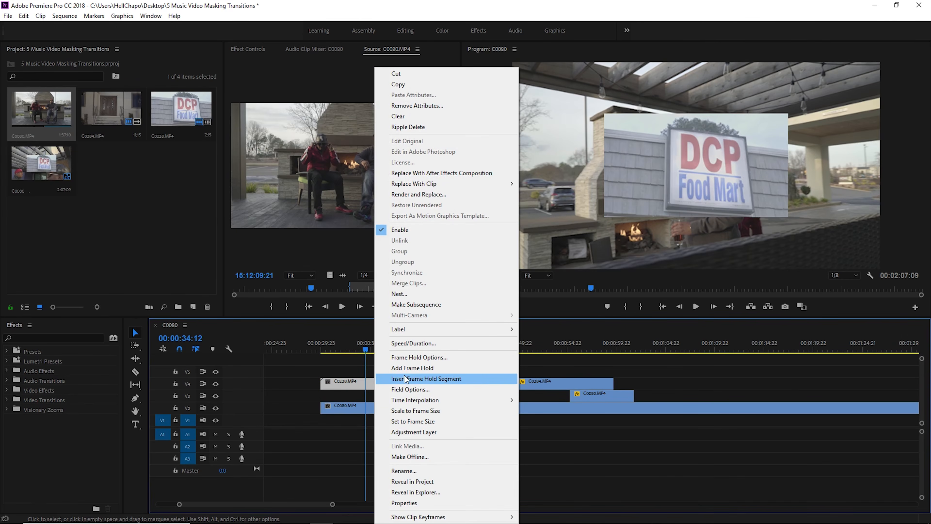
{"action": "left_click", "coordinate": [405, 411]}
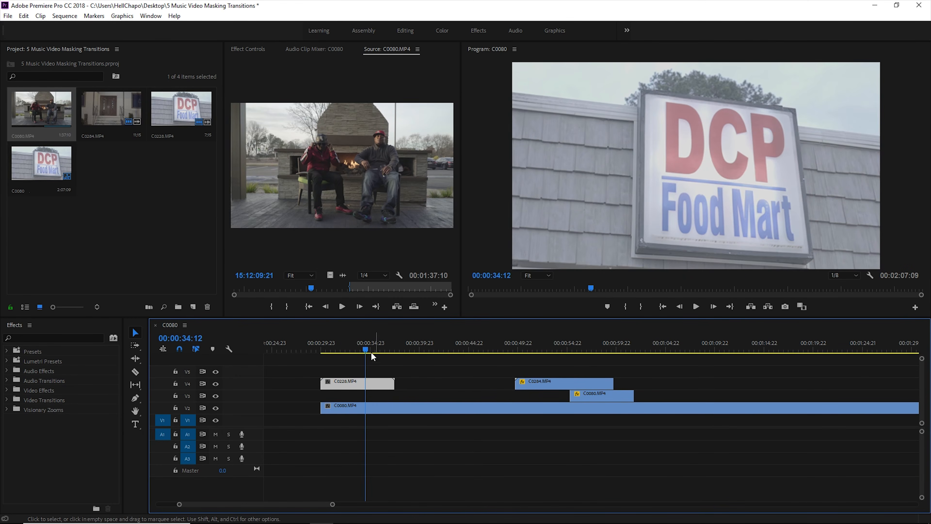
{"action": "left_click", "coordinate": [347, 342]}
{"action": "key", "text": "space"}
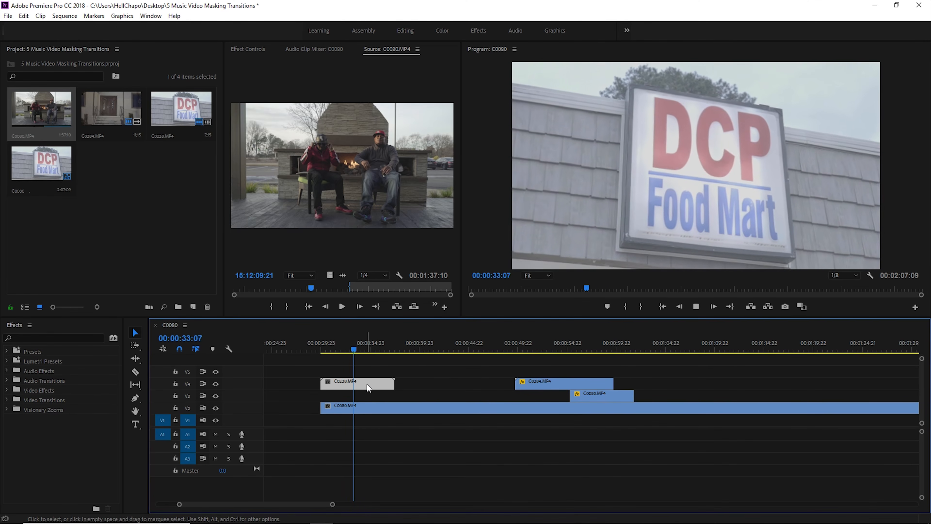
Split the C0228.MP4 clip on V4 at 00:00:35:06 and select its second segment
{"action": "key", "text": "space"}
{"action": "key", "text": "c"}
{"action": "left_click", "coordinate": [373, 385]}
{"action": "key", "text": "v"}
{"action": "left_click", "coordinate": [383, 387]}
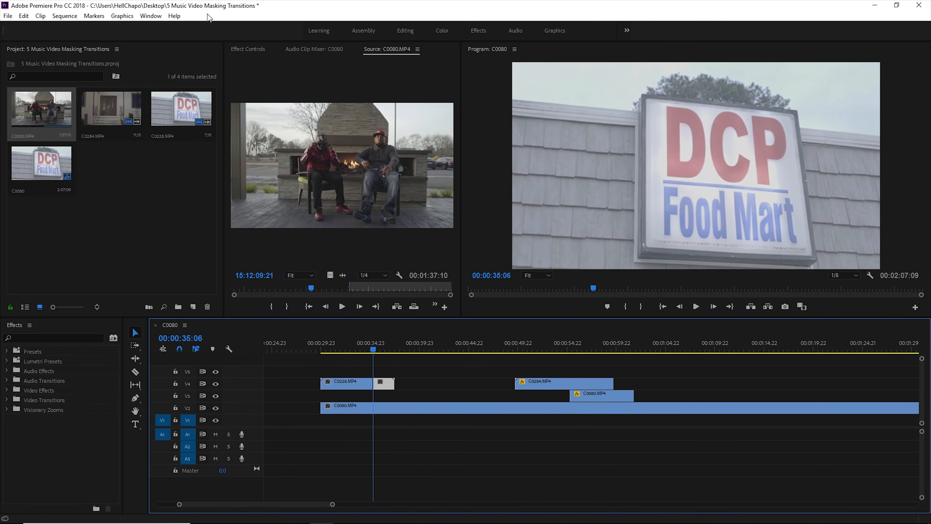
Draw a four-point opacity mask around the DCP Food Mart sign face on the second C0228.MP4 segment and invert it
{"action": "left_click", "coordinate": [241, 49]}
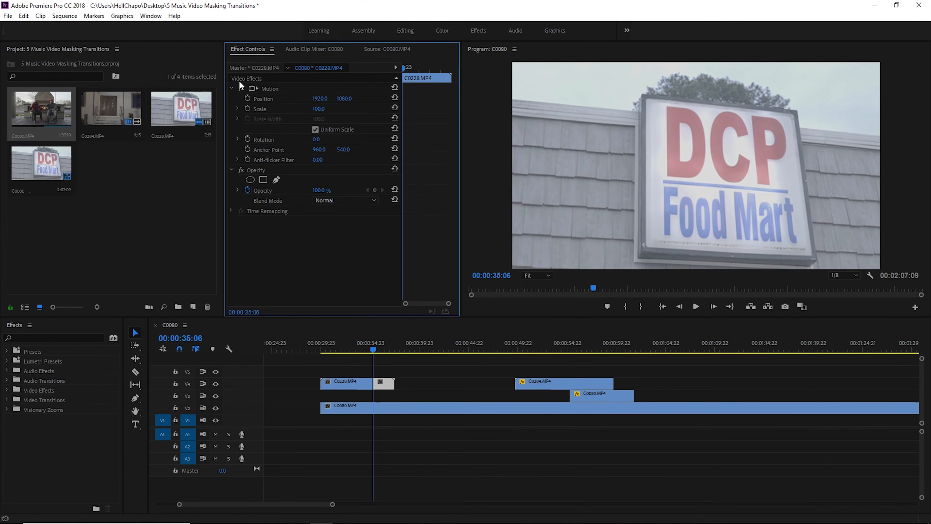
{"action": "left_click", "coordinate": [261, 170]}
{"action": "left_click", "coordinate": [275, 180]}
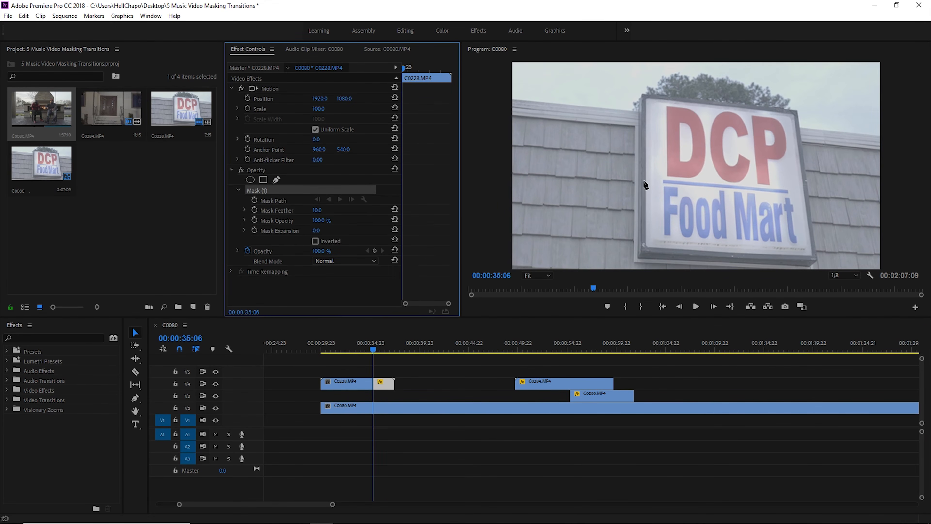
{"action": "left_click", "coordinate": [648, 100]}
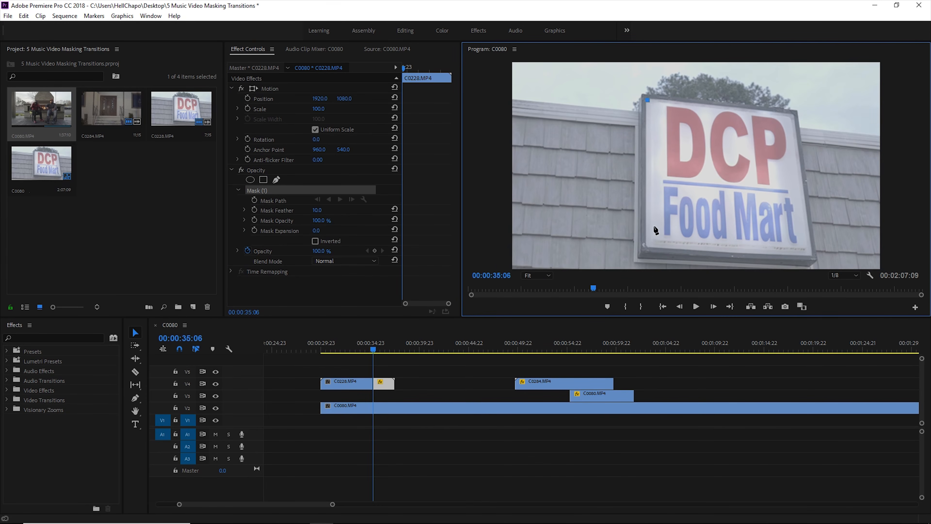
{"action": "left_click", "coordinate": [647, 245]}
{"action": "left_click", "coordinate": [812, 256]}
{"action": "left_click", "coordinate": [794, 117]}
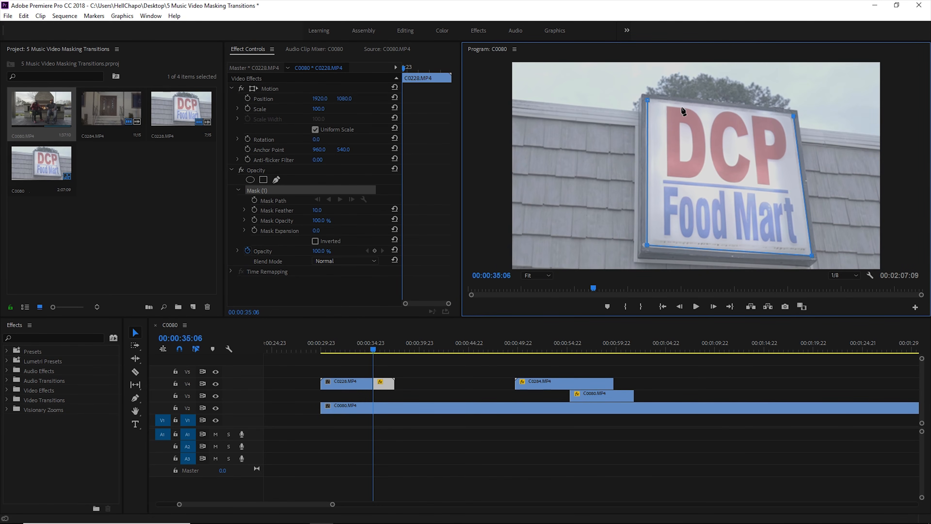
{"action": "left_click", "coordinate": [649, 102]}
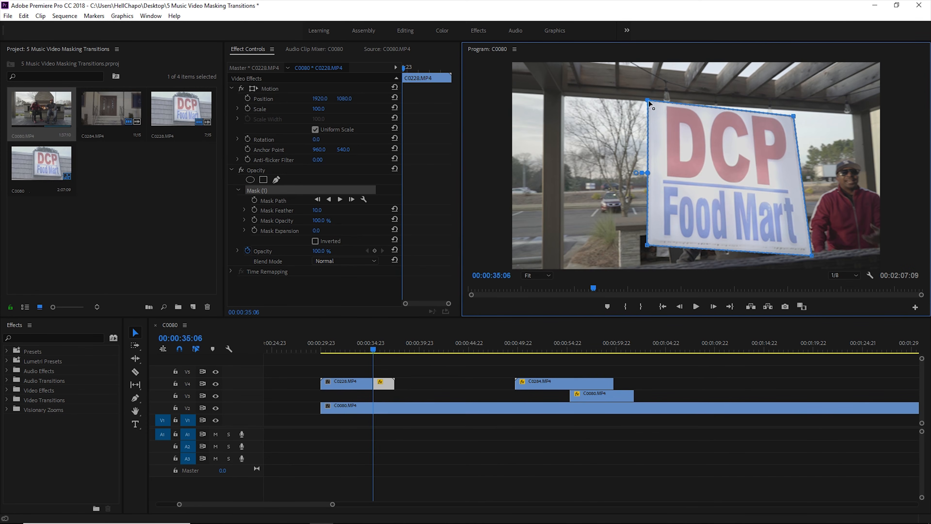
{"action": "left_click", "coordinate": [315, 241]}
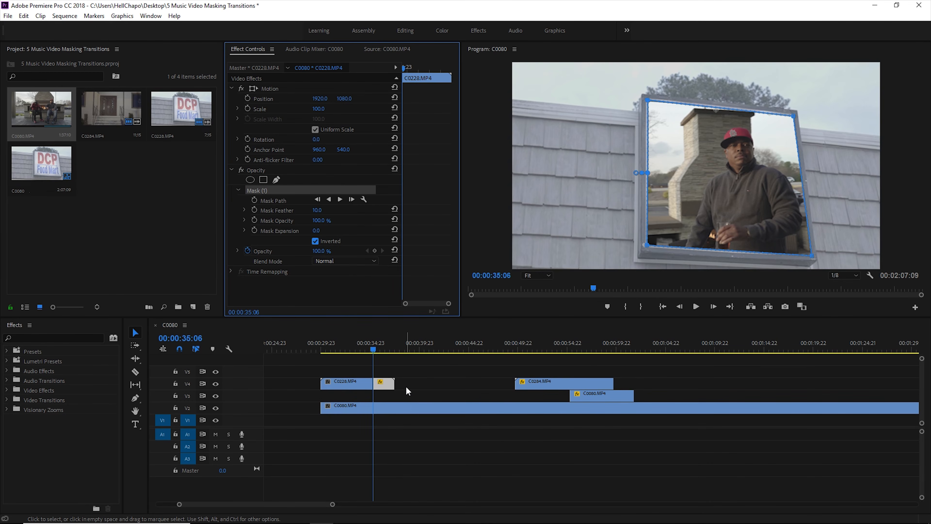
Play through the cut on V4 to check the untracked mask against the moving sign
{"action": "left_click", "coordinate": [354, 347]}
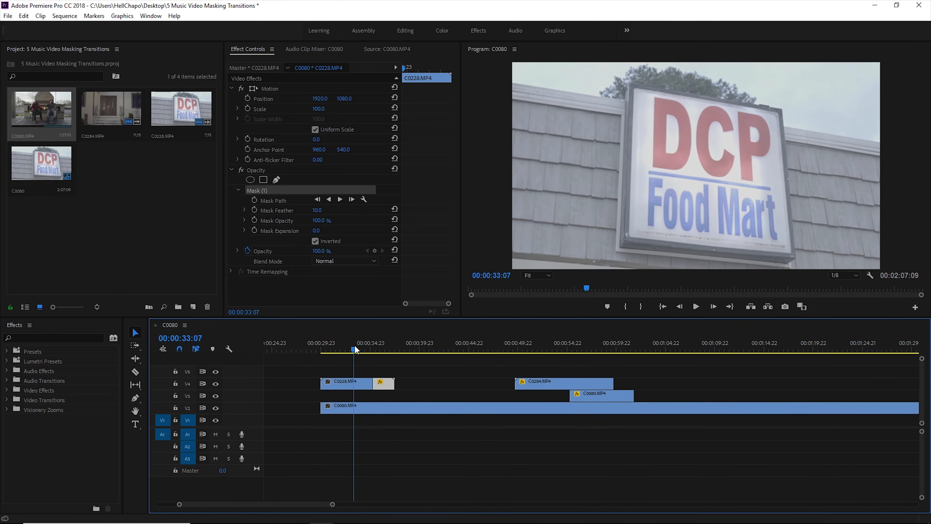
{"action": "key", "text": "space"}
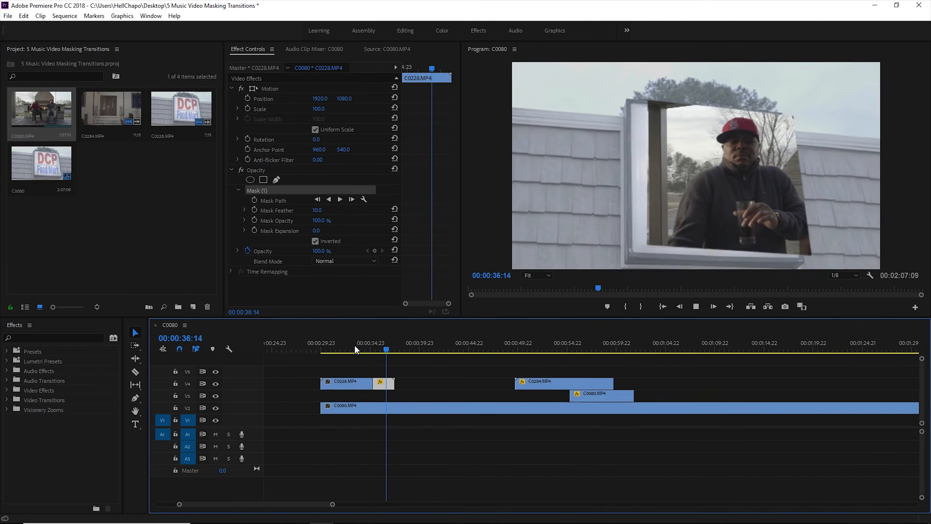
{"action": "left_click", "coordinate": [360, 345]}
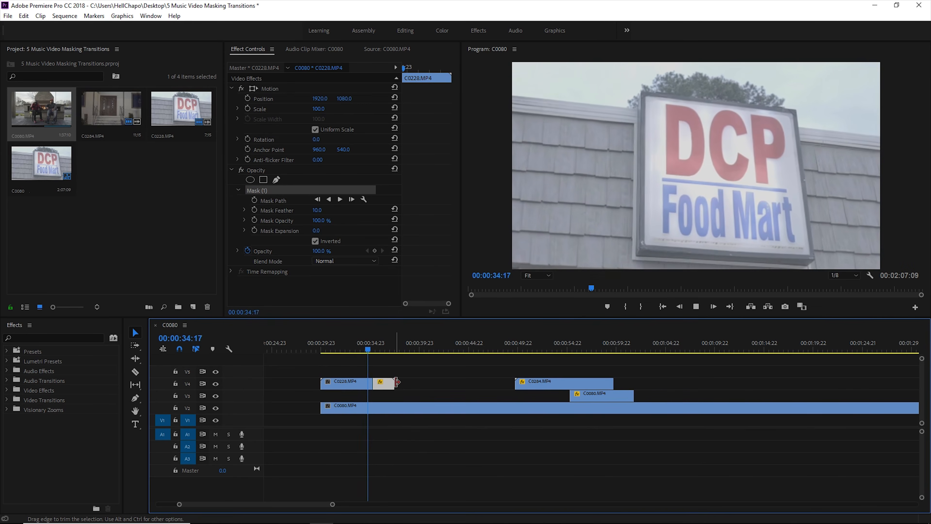
Track the mask path forward through the second C0228.MP4 segment
{"action": "left_click", "coordinate": [373, 349]}
{"action": "left_click", "coordinate": [376, 348]}
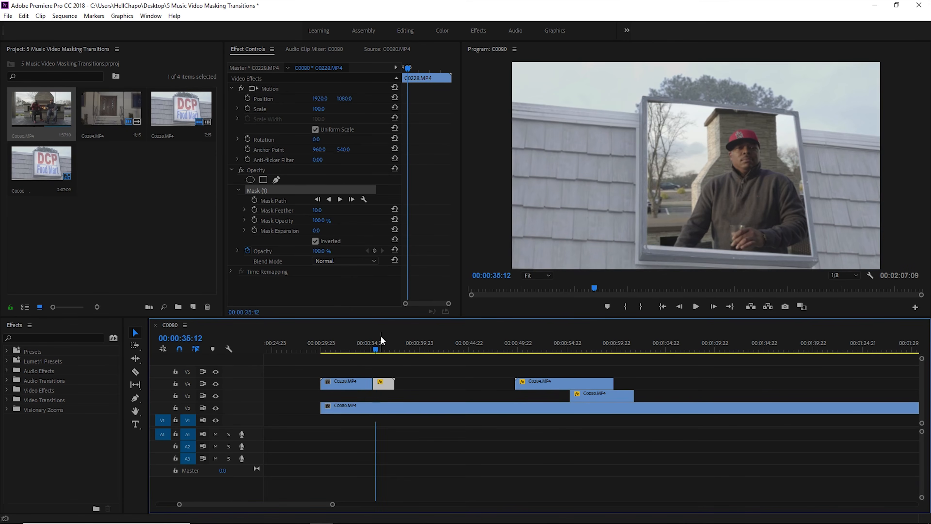
{"action": "left_click", "coordinate": [340, 199]}
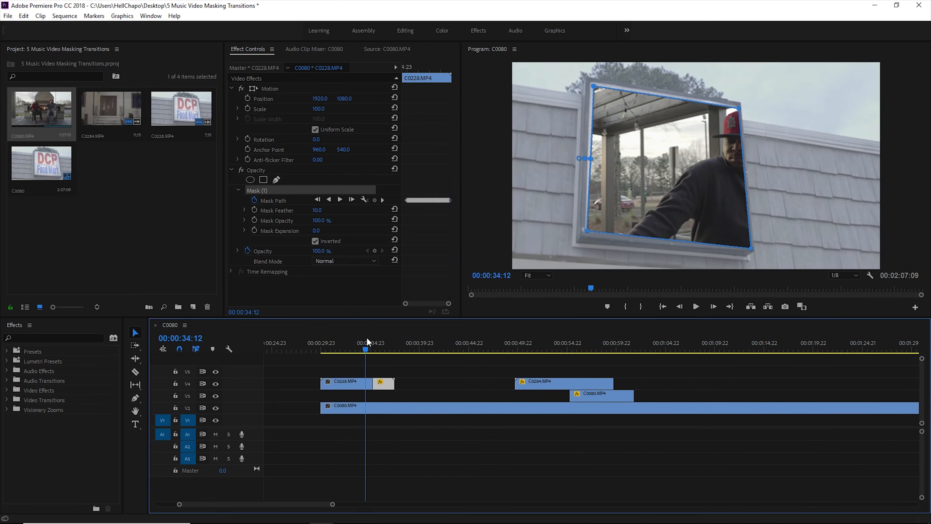
Play back the tracked sign mask from just before the cut to check how it follows the sign
{"action": "left_click", "coordinate": [367, 338]}
{"action": "key", "text": "space"}
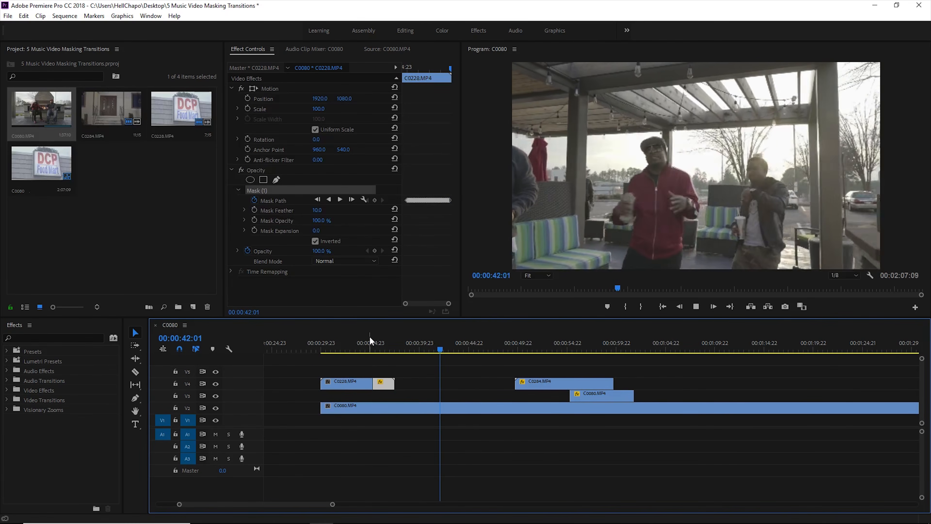
{"action": "key", "text": "space"}
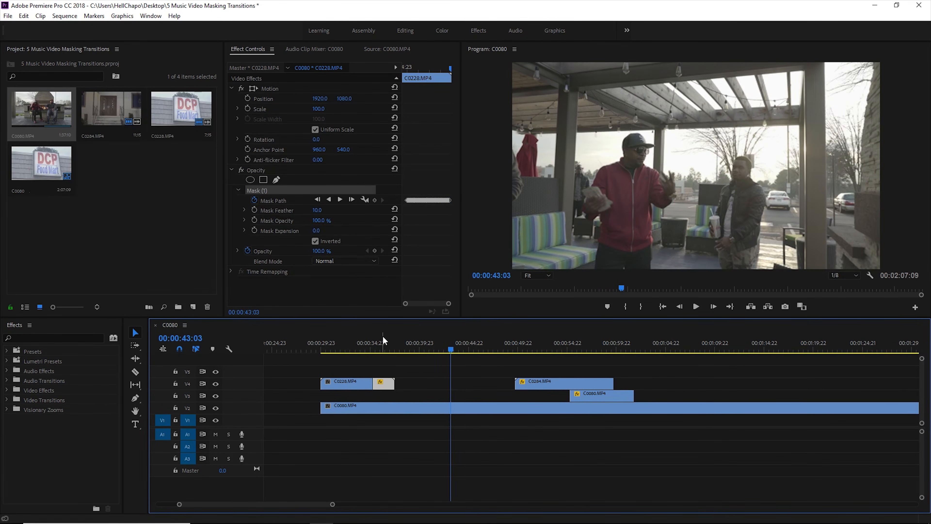
{"action": "left_click", "coordinate": [368, 343]}
{"action": "key", "text": "space"}
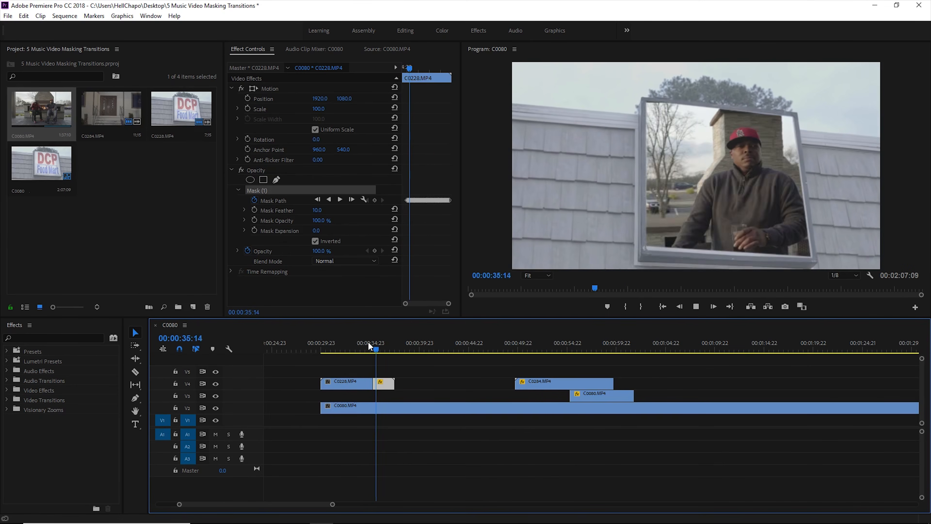
With snapping off, trim the end of the masked C0228.MP4 segment back to about 00:00:36:14 and replay the transition
{"action": "left_click_drag", "start_coordinate": [391, 380], "coordinate": [387, 380]}
{"action": "left_click", "coordinate": [371, 349]}
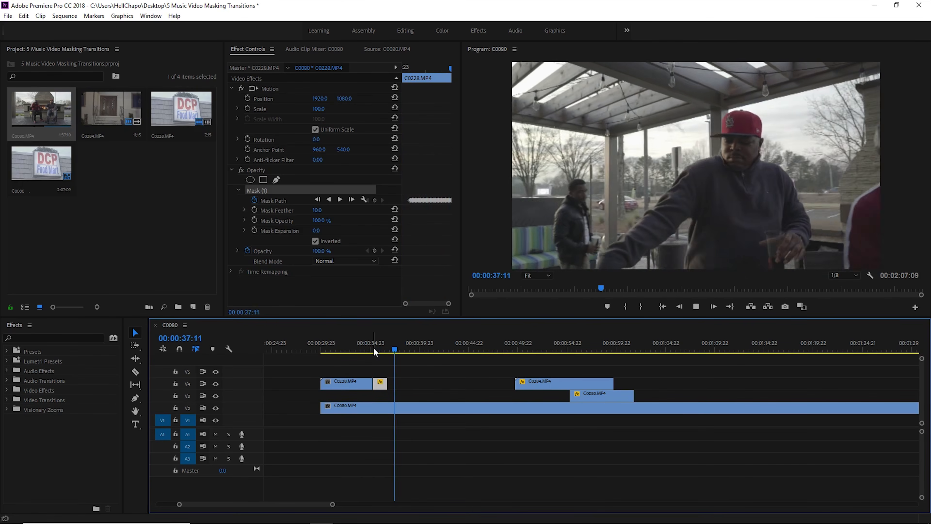
{"action": "key", "text": "space"}
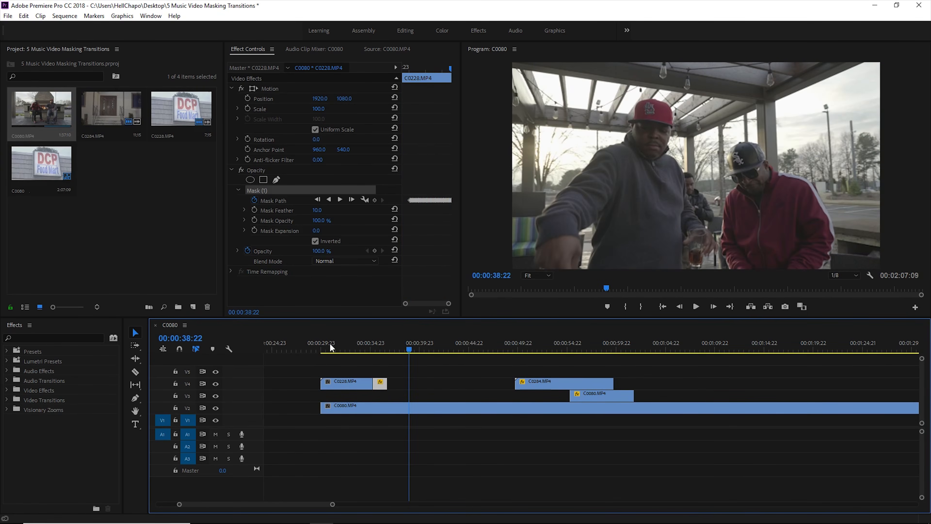
Play the whole sign transition from the start of C0228.MP4 at about 00:00:29:22 into C0080.MP4
{"action": "left_click", "coordinate": [322, 342]}
{"action": "key", "text": "space"}
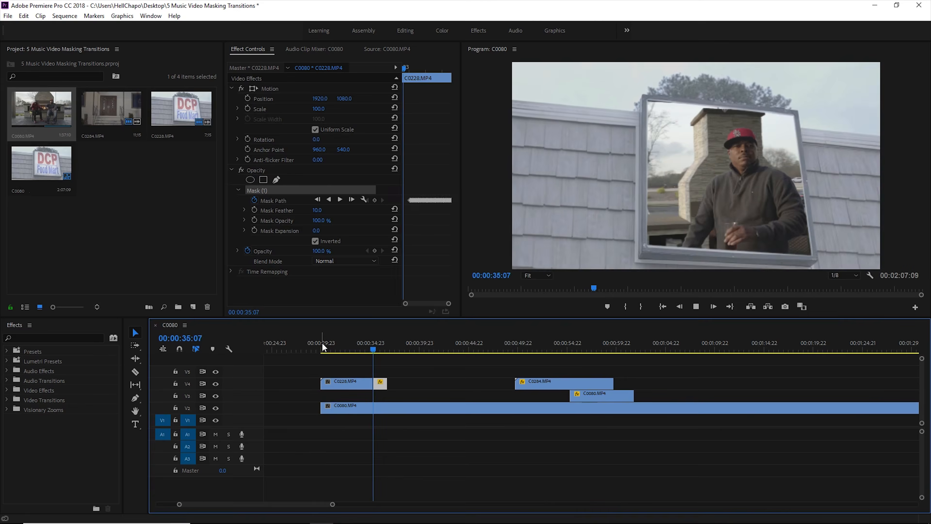
{"action": "left_click", "coordinate": [322, 344]}
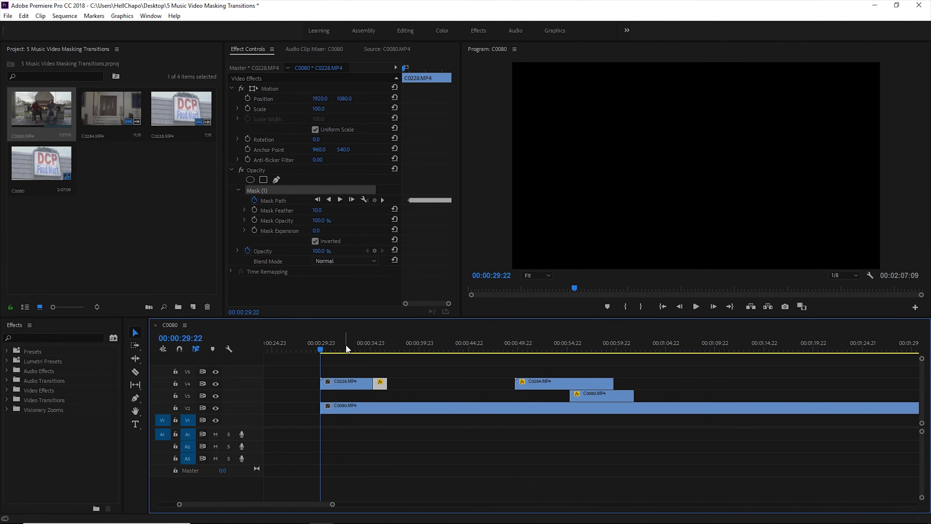
{"action": "key", "text": "space"}
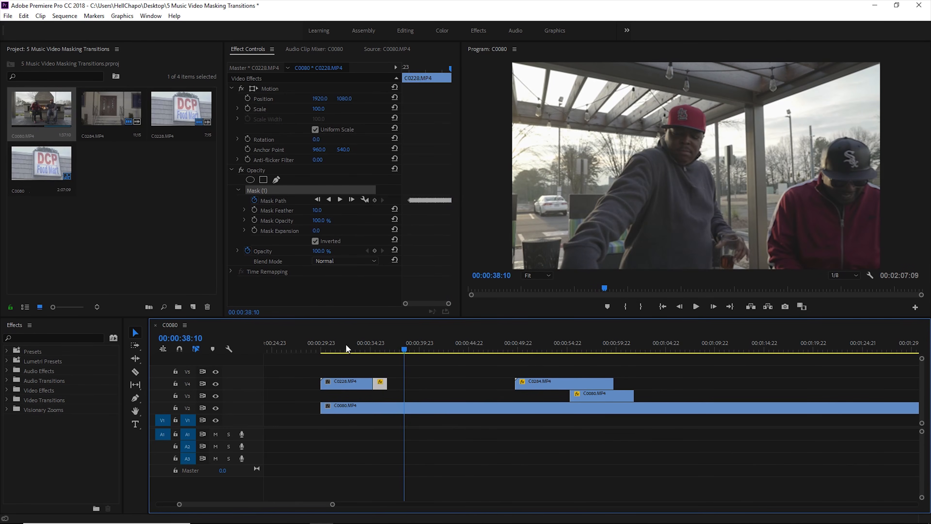